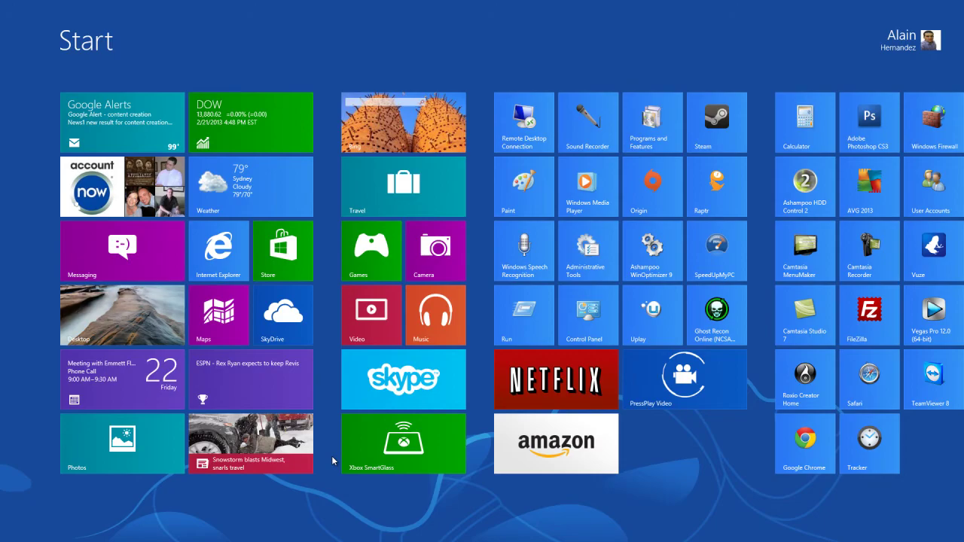
Switch to the desktop, open a desktop Internet Explorer window to view the MSN home page, and close it.
{"action": "key", "text": "super+d"}
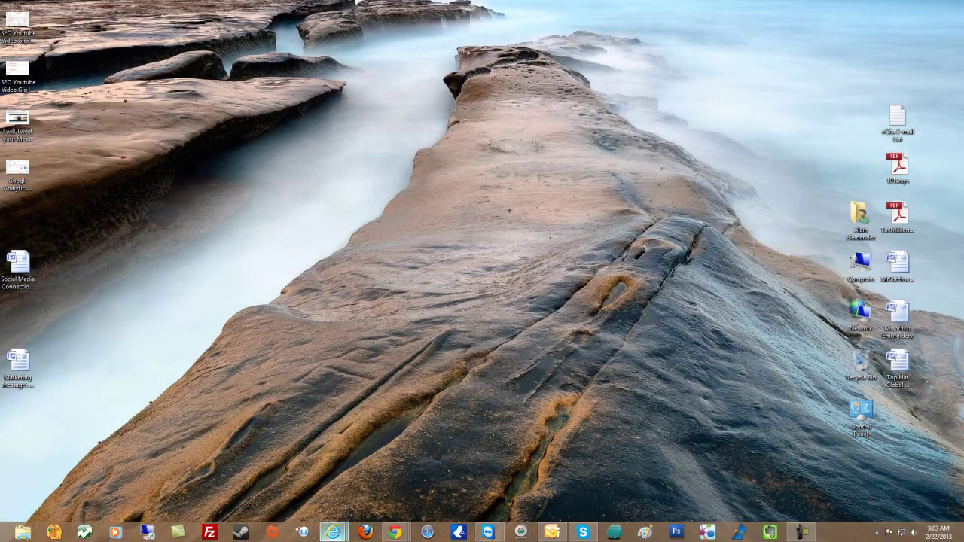
{"action": "right_click", "coordinate": [332, 532]}
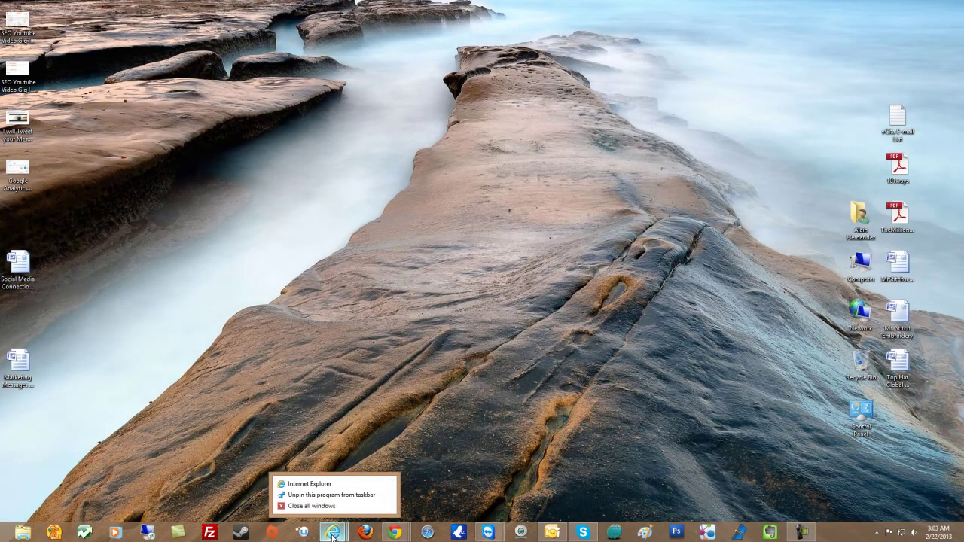
{"action": "left_click", "coordinate": [334, 482]}
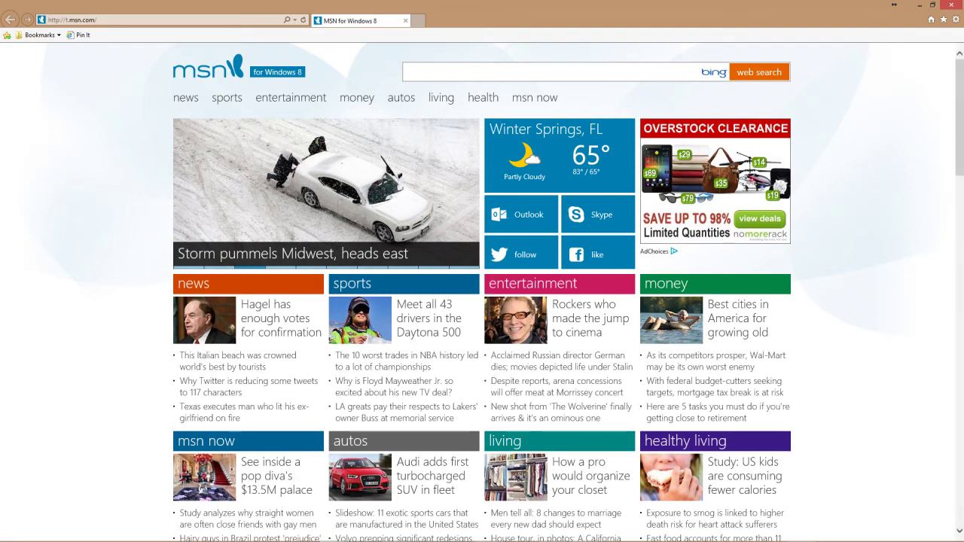
{"action": "mouse_move", "coordinate": [958, 7]}
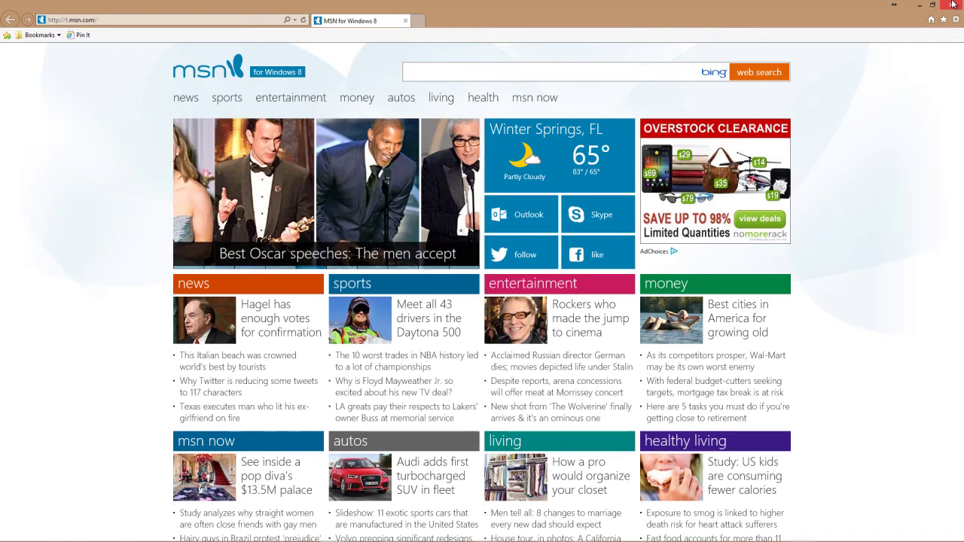
{"action": "left_click", "coordinate": [950, 7]}
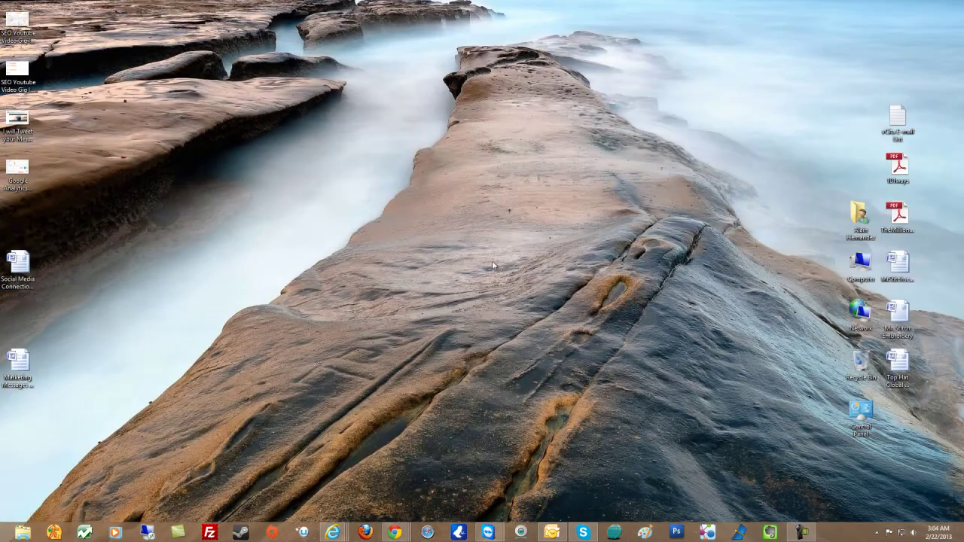
Open the Start screen version of Internet Explorer, view its full-screen page layout, and return to the Start screen.
{"action": "key", "text": "super"}
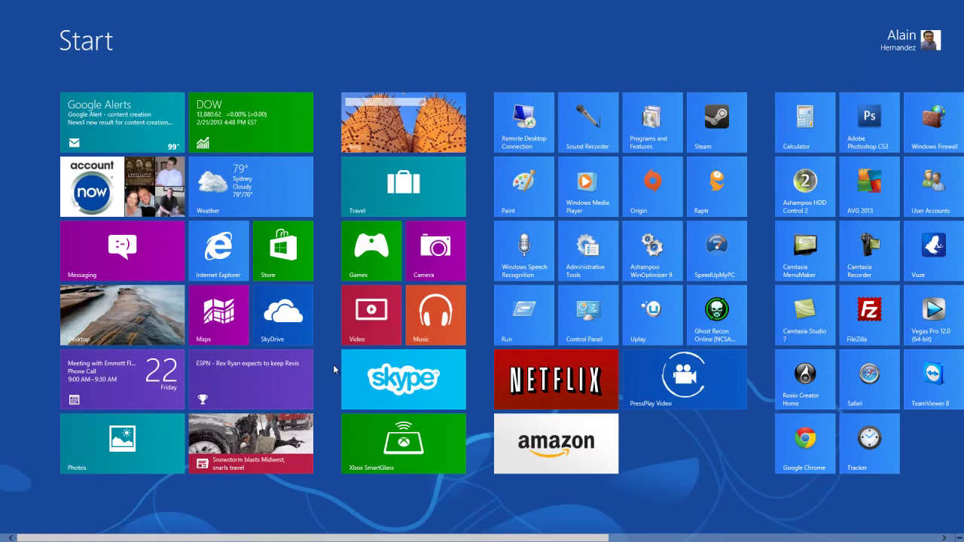
{"action": "left_click", "coordinate": [219, 243]}
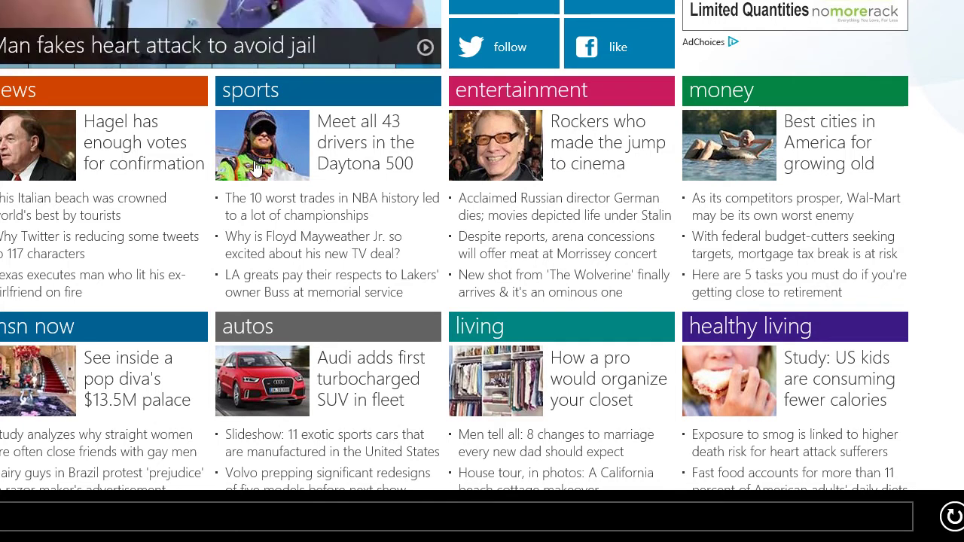
{"action": "key", "text": "super"}
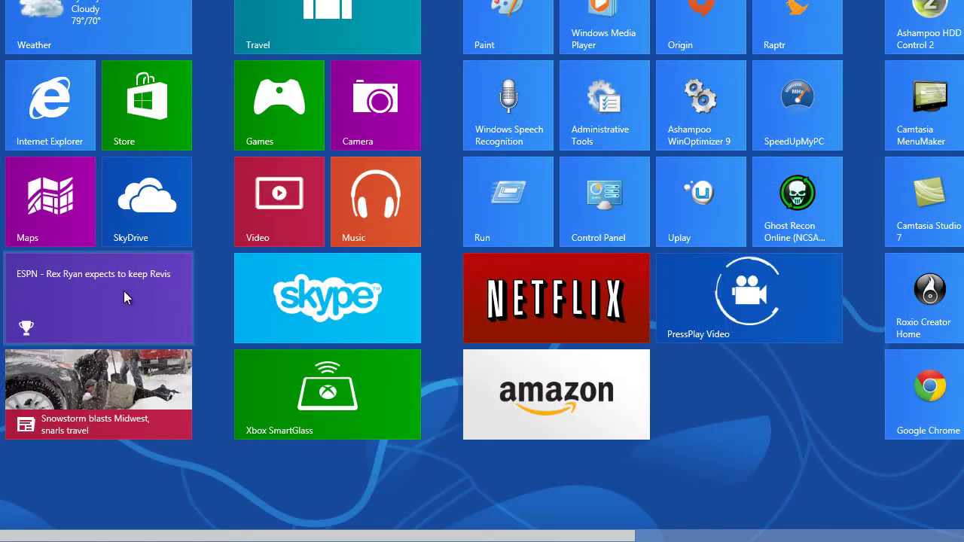
Open the Store and browse its app categories from Spotlight through Government.
{"action": "left_click", "coordinate": [149, 110]}
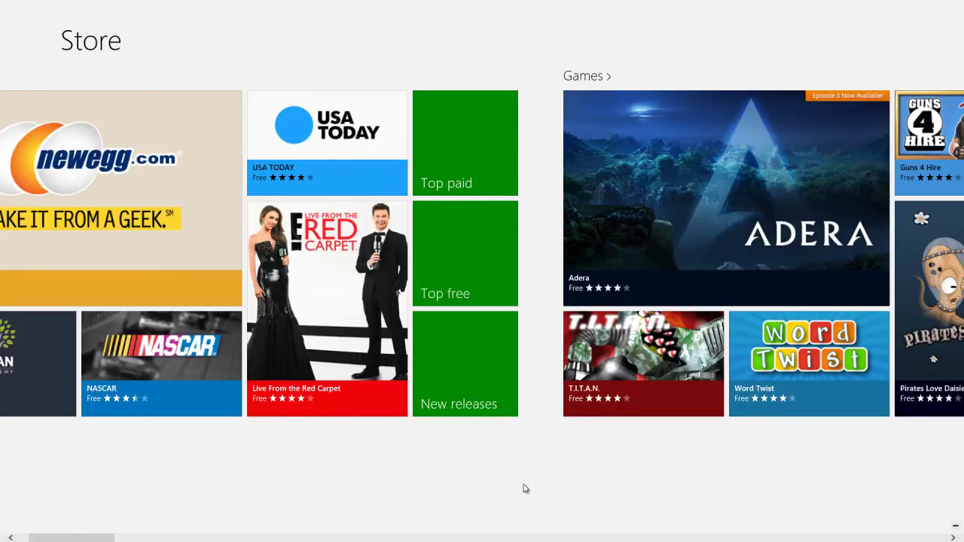
{"action": "scroll", "coordinate": [524, 486], "scroll_direction": "down", "scroll_amount": 4}
{"action": "scroll", "coordinate": [525, 490], "scroll_direction": "up", "scroll_amount": 4}
{"action": "scroll", "coordinate": [525, 489], "scroll_direction": "down", "scroll_amount": 4}
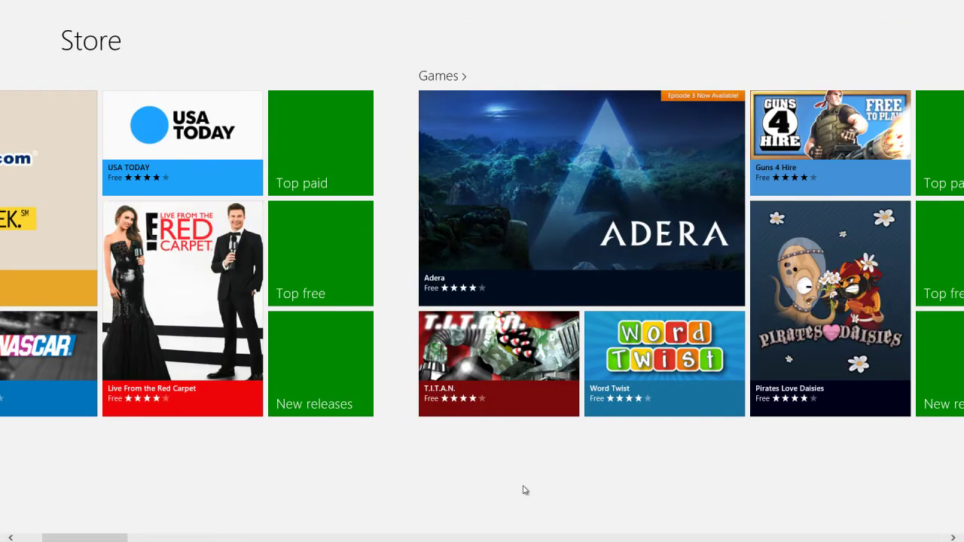
{"action": "scroll", "coordinate": [524, 490], "scroll_direction": "up", "scroll_amount": 6}
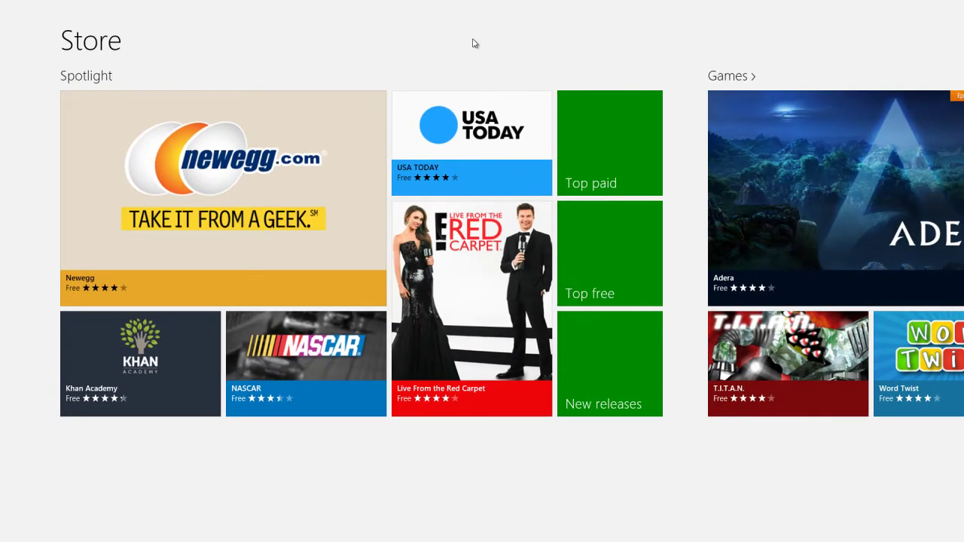
{"action": "scroll", "coordinate": [474, 43], "scroll_direction": "down", "scroll_amount": 5}
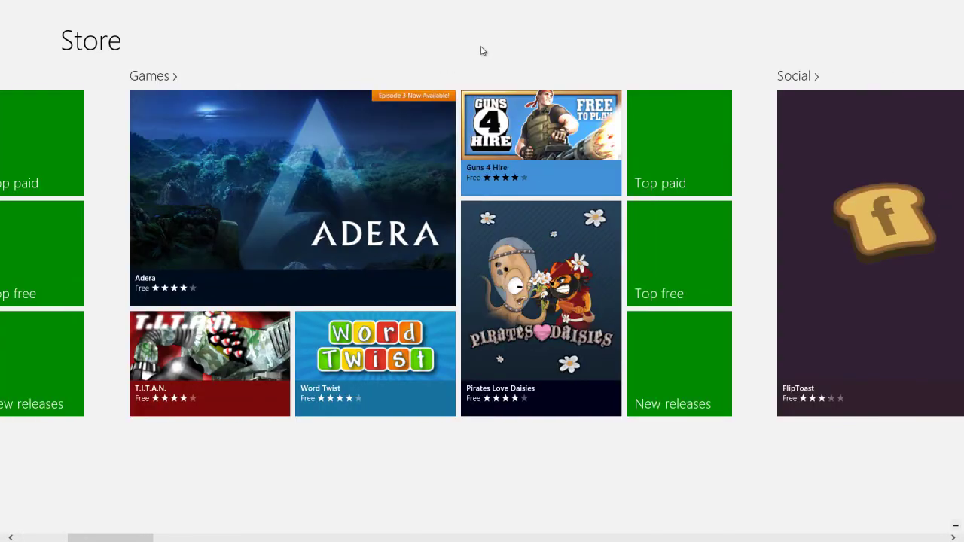
{"action": "scroll", "coordinate": [483, 51], "scroll_direction": "down", "scroll_amount": 5}
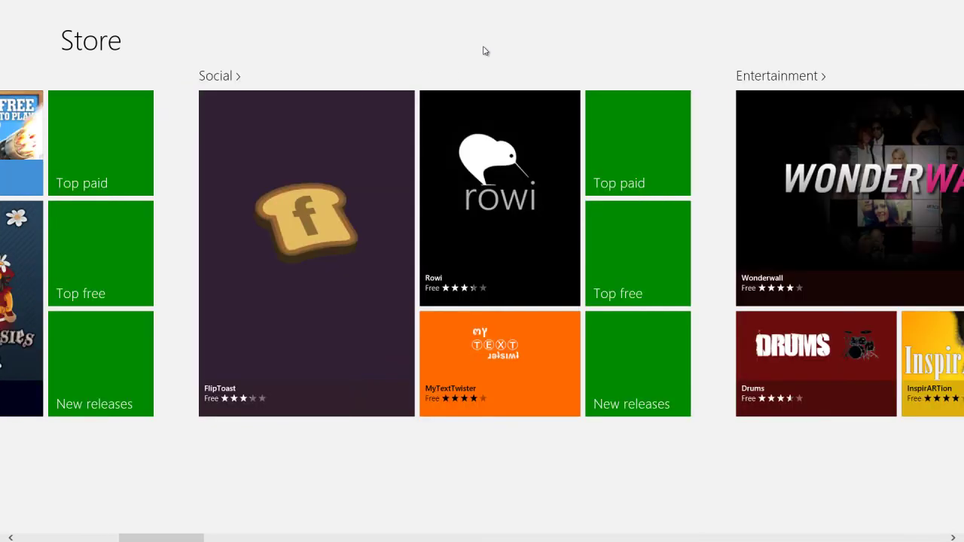
{"action": "scroll", "coordinate": [527, 42], "scroll_direction": "down", "scroll_amount": 5}
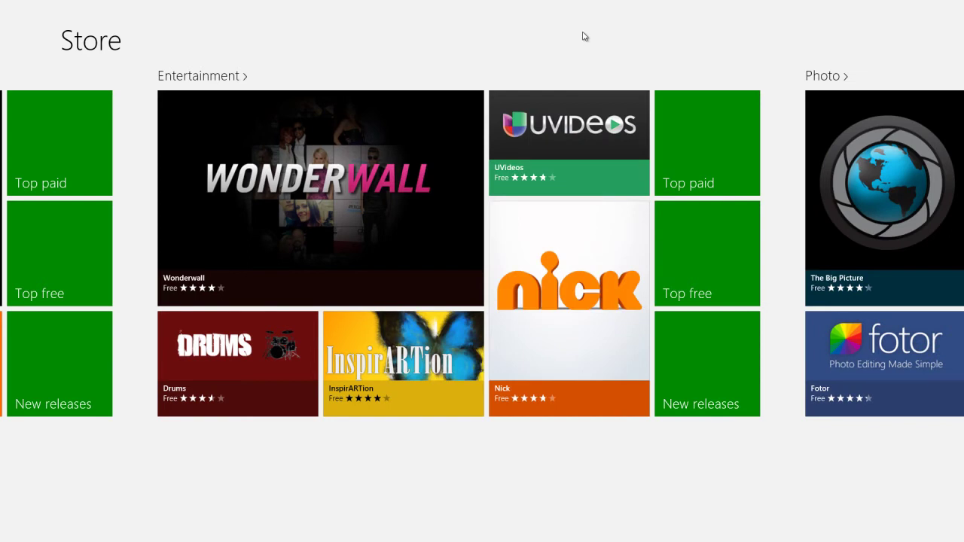
{"action": "scroll", "coordinate": [585, 36], "scroll_direction": "down", "scroll_amount": 5}
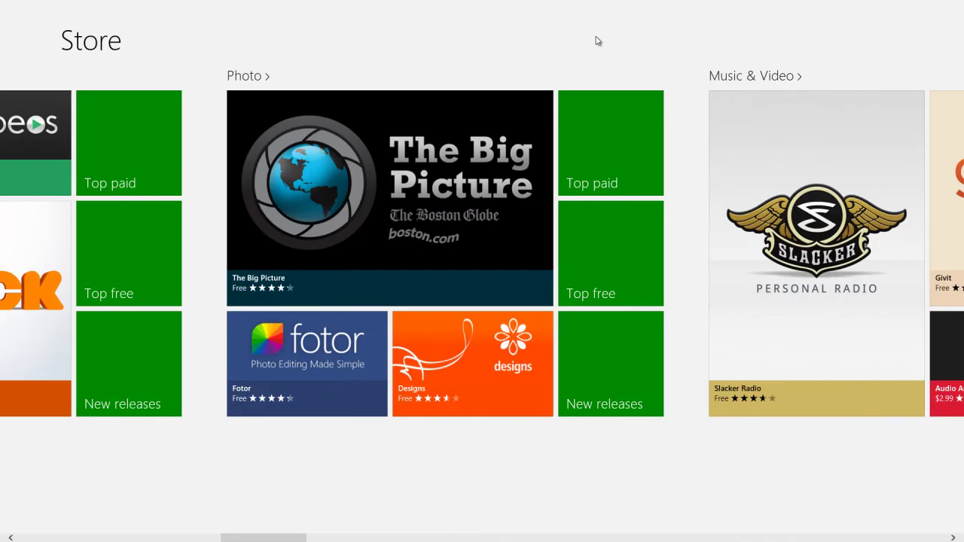
{"action": "scroll", "coordinate": [596, 41], "scroll_direction": "down", "scroll_amount": 3}
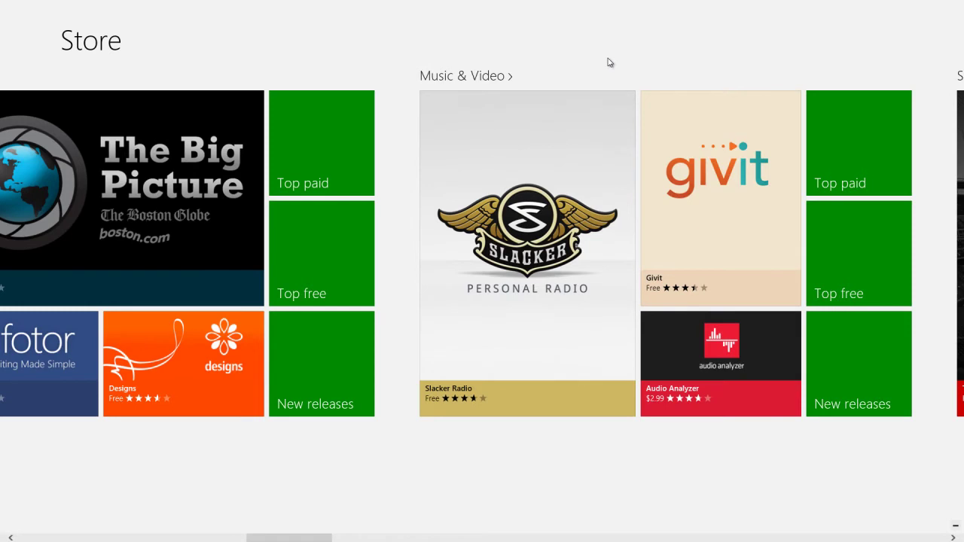
{"action": "scroll", "coordinate": [608, 58], "scroll_direction": "down", "scroll_amount": 4}
{"action": "scroll", "coordinate": [644, 62], "scroll_direction": "down", "scroll_amount": 6}
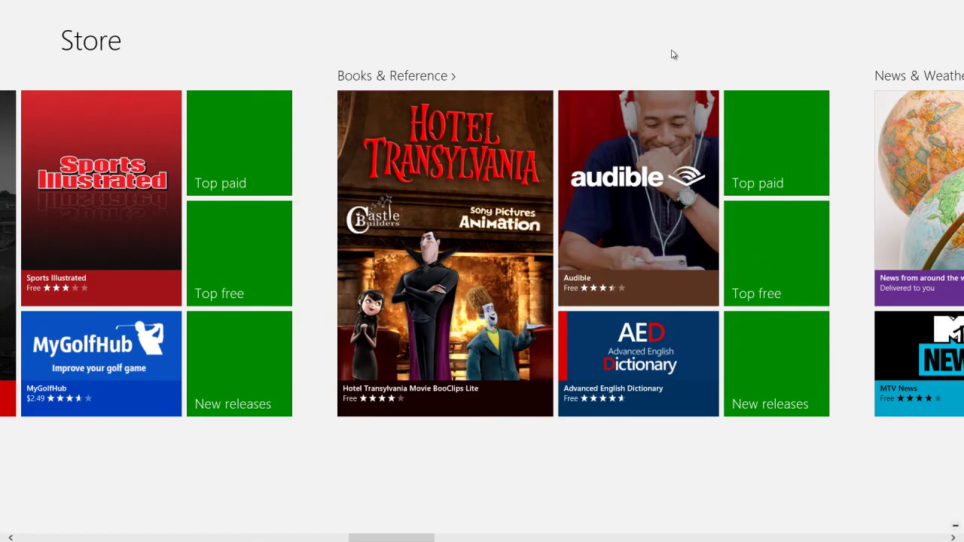
{"action": "scroll", "coordinate": [673, 54], "scroll_direction": "down", "scroll_amount": 3}
{"action": "scroll", "coordinate": [674, 54], "scroll_direction": "down", "scroll_amount": 10}
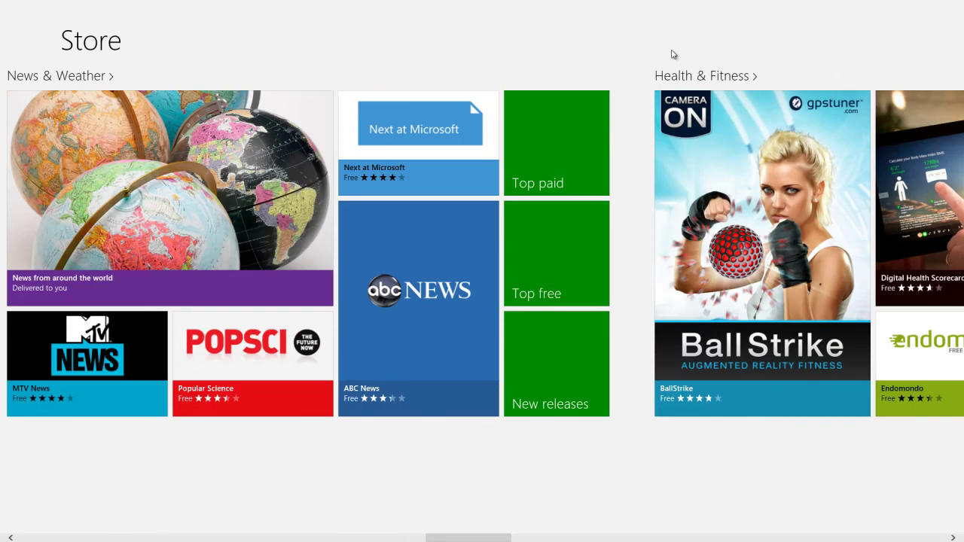
{"action": "scroll", "coordinate": [673, 54], "scroll_direction": "down", "scroll_amount": 2}
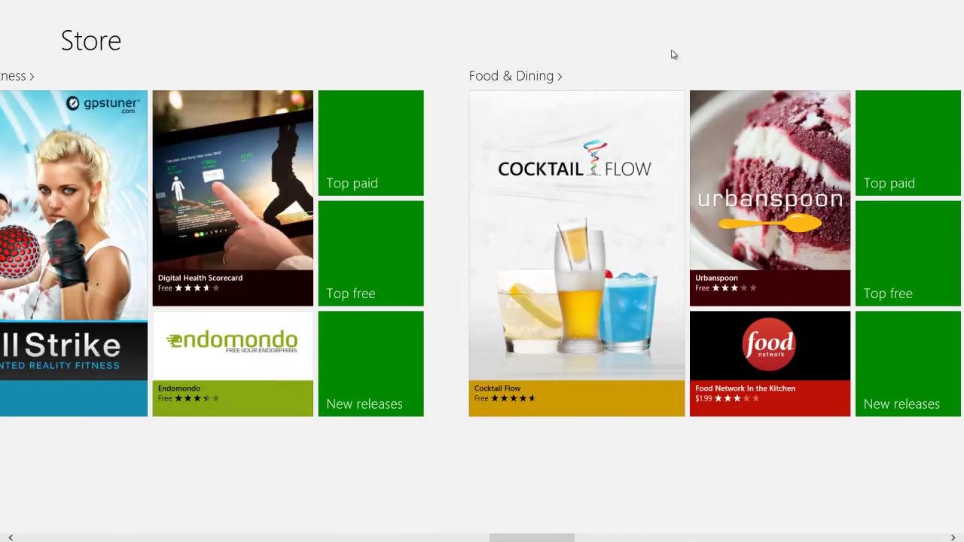
{"action": "scroll", "coordinate": [673, 52], "scroll_direction": "down", "scroll_amount": 10}
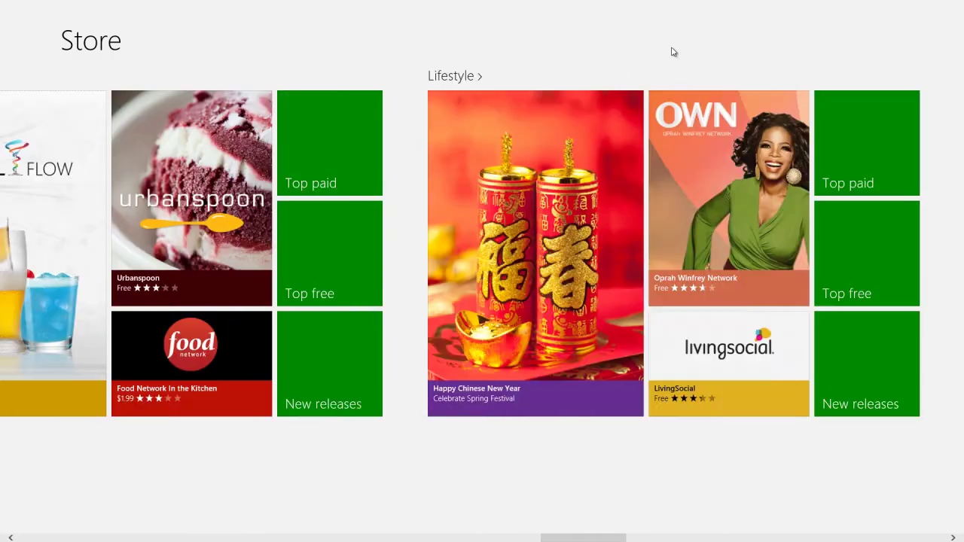
{"action": "scroll", "coordinate": [673, 52], "scroll_direction": "down", "scroll_amount": 6}
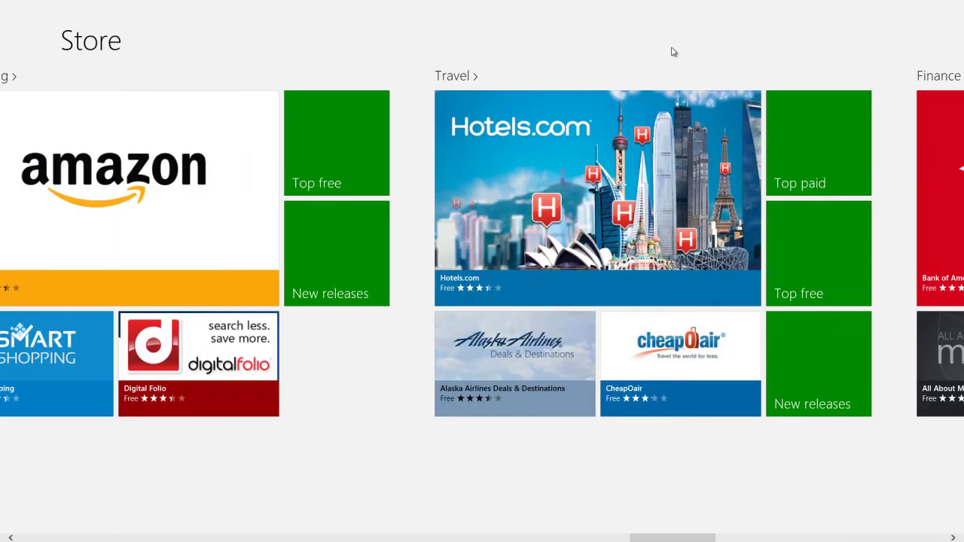
{"action": "scroll", "coordinate": [673, 52], "scroll_direction": "down", "scroll_amount": 2}
{"action": "scroll", "coordinate": [674, 52], "scroll_direction": "down", "scroll_amount": 9}
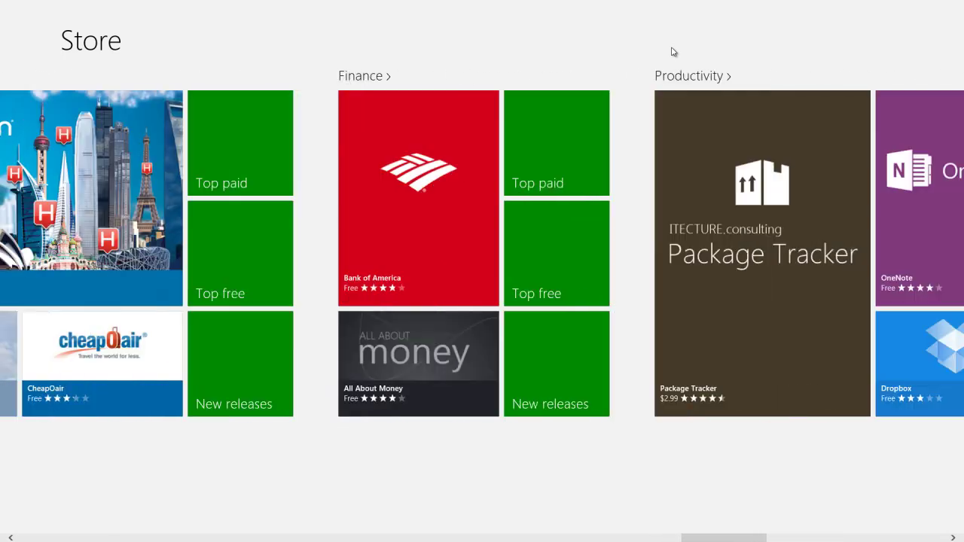
{"action": "scroll", "coordinate": [673, 52], "scroll_direction": "down", "scroll_amount": 5}
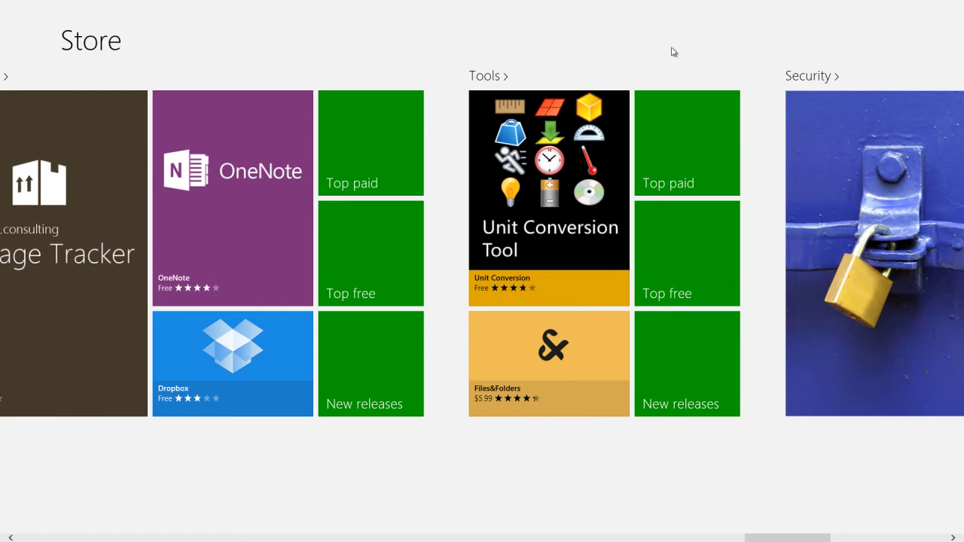
{"action": "scroll", "coordinate": [673, 52], "scroll_direction": "down", "scroll_amount": 13}
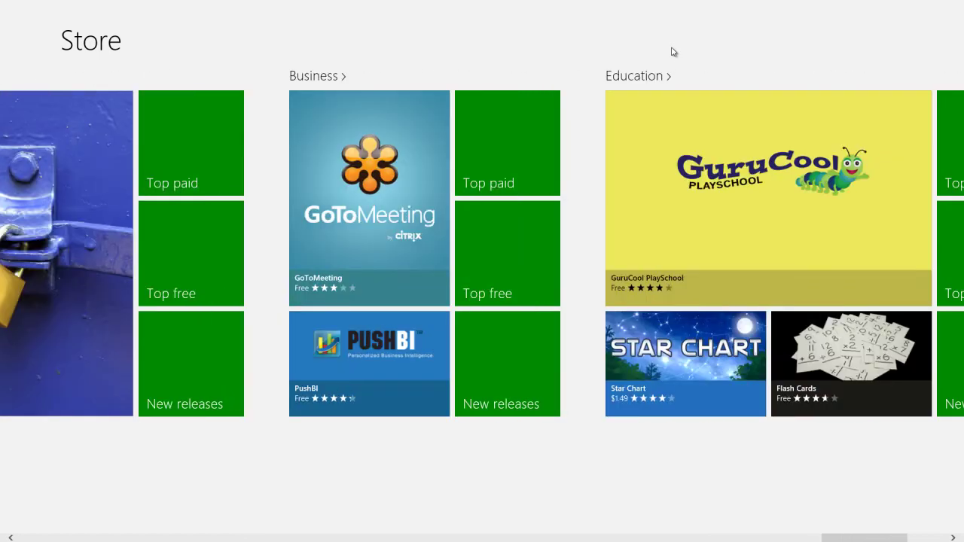
{"action": "scroll", "coordinate": [673, 52], "scroll_direction": "down", "scroll_amount": 1}
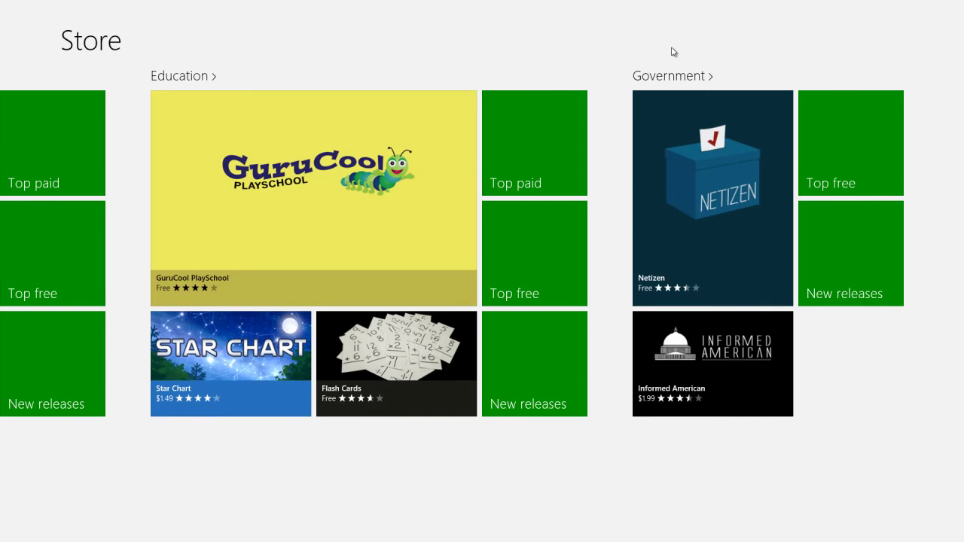
Browse the Store categories in reverse, from Government back to Games.
{"action": "scroll", "coordinate": [673, 52], "scroll_direction": "up", "scroll_amount": 20}
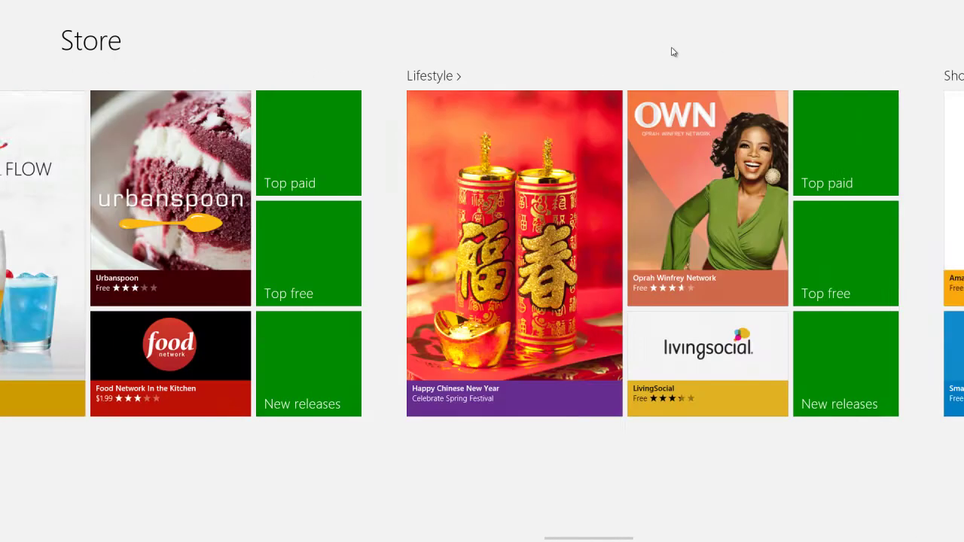
{"action": "scroll", "coordinate": [673, 52], "scroll_direction": "up", "scroll_amount": 20}
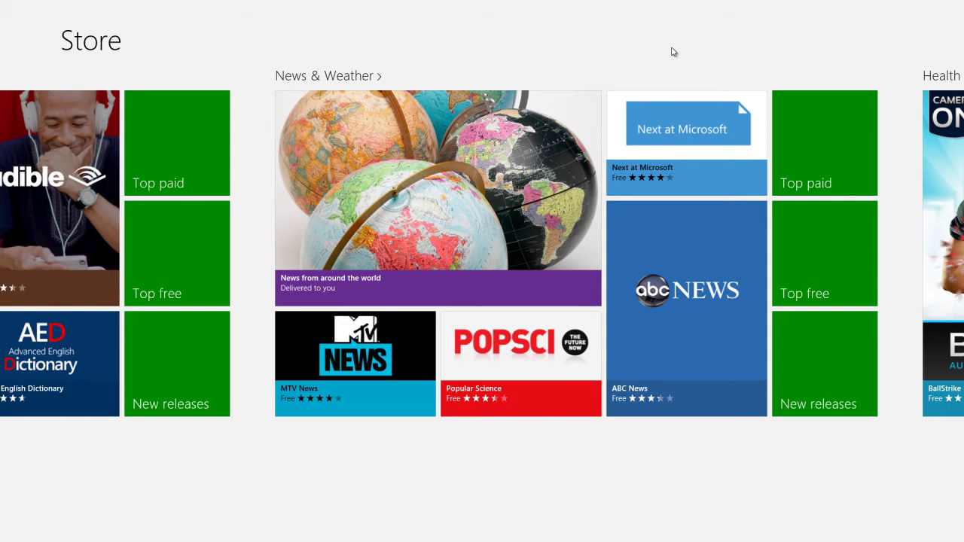
{"action": "scroll", "coordinate": [673, 51], "scroll_direction": "up", "scroll_amount": 10}
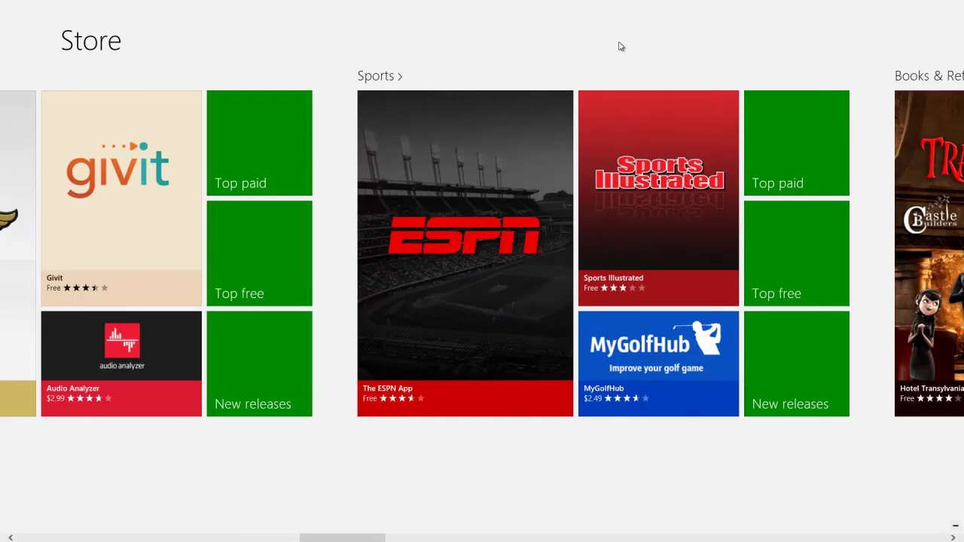
{"action": "scroll", "coordinate": [592, 40], "scroll_direction": "up", "scroll_amount": 10}
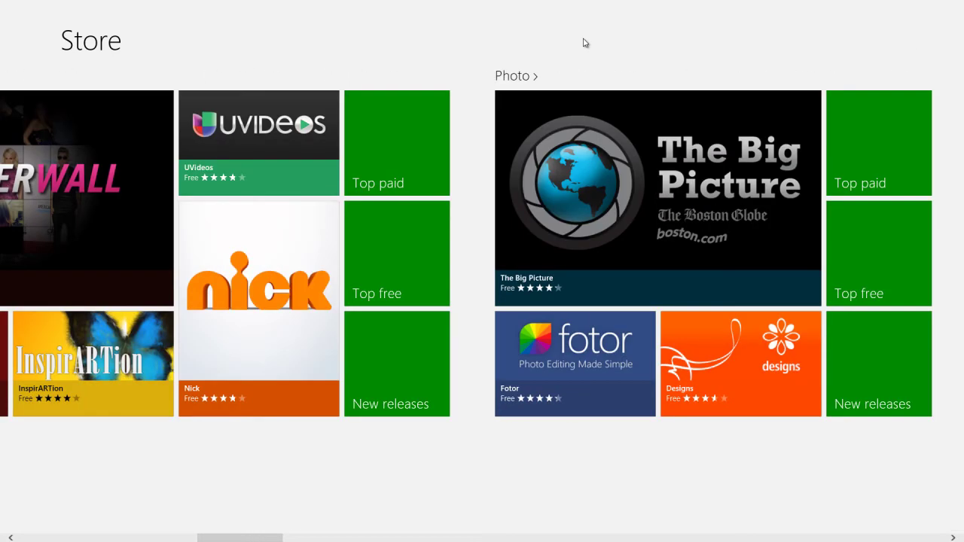
{"action": "scroll", "coordinate": [586, 43], "scroll_direction": "up", "scroll_amount": 5}
{"action": "scroll", "coordinate": [584, 42], "scroll_direction": "up", "scroll_amount": 10}
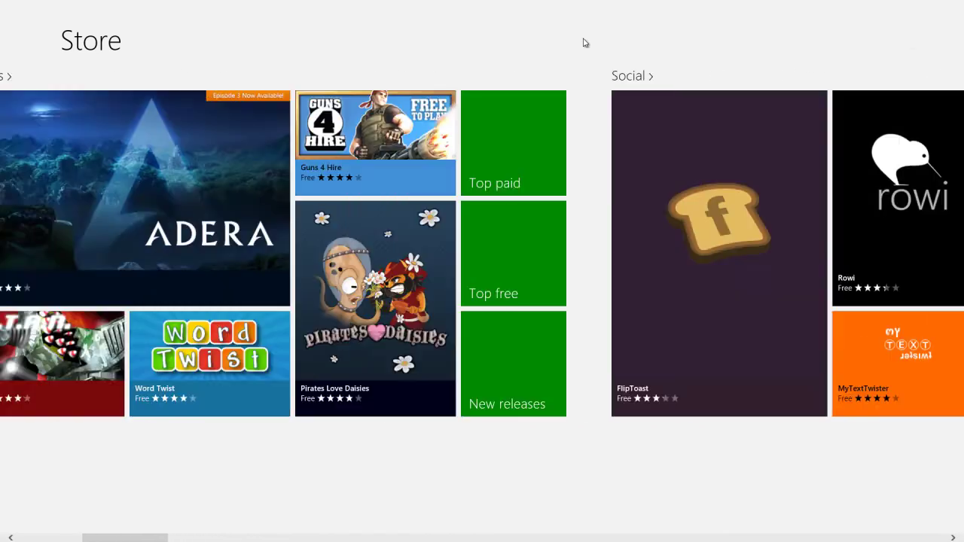
Open the top free apps in the Social category and view the Skype app's description page.
{"action": "scroll", "coordinate": [585, 43], "scroll_direction": "down", "scroll_amount": 8}
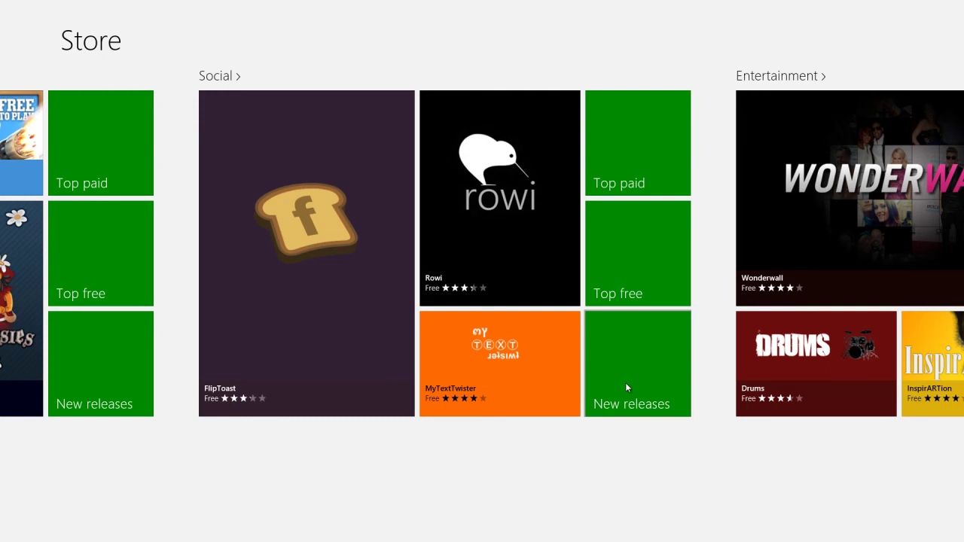
{"action": "left_click", "coordinate": [642, 268]}
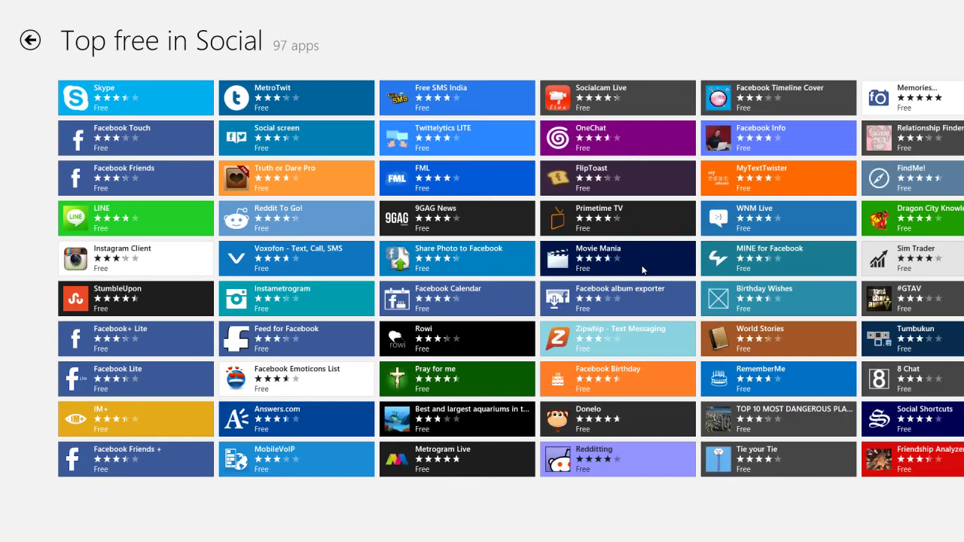
{"action": "left_click", "coordinate": [145, 99]}
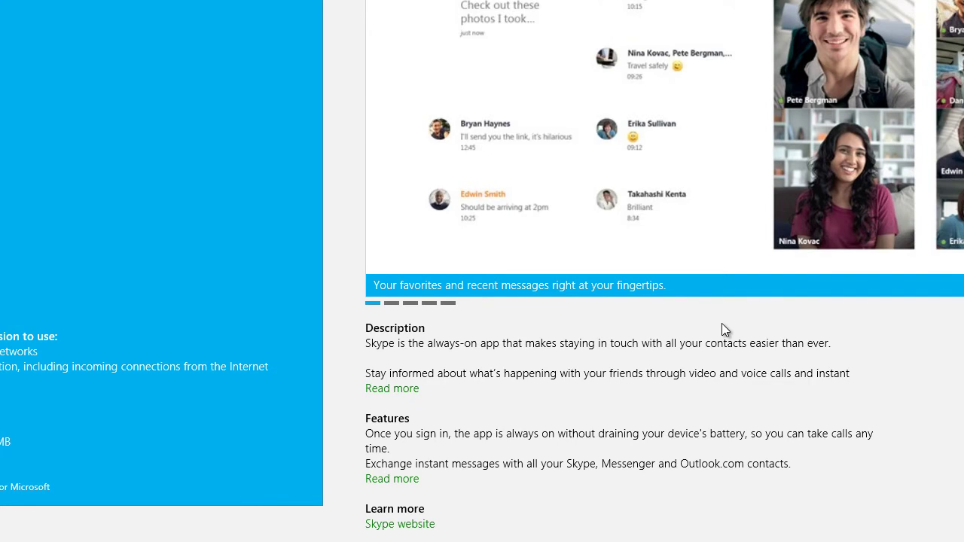
Leave the Store and return to the desktop by way of the Start screen.
{"action": "key", "text": "super"}
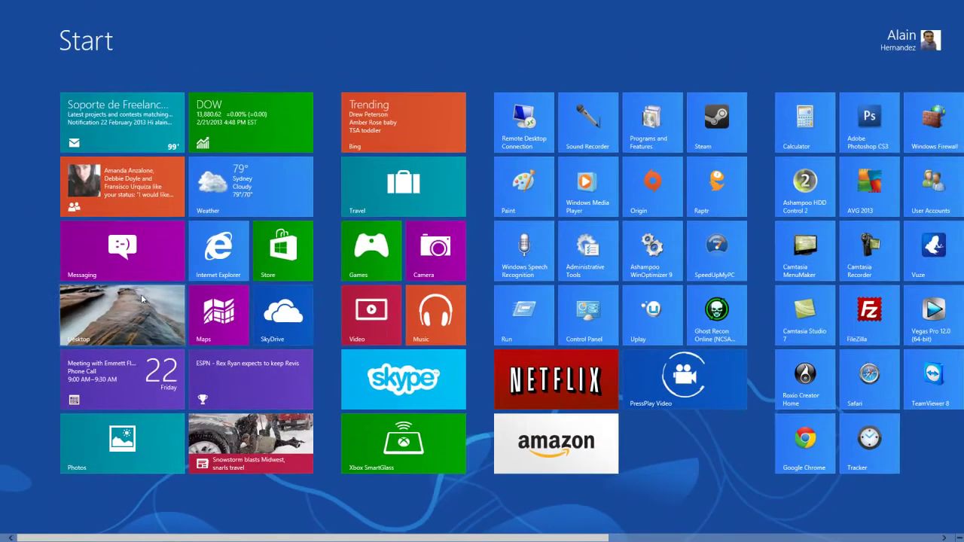
{"action": "left_click", "coordinate": [141, 300]}
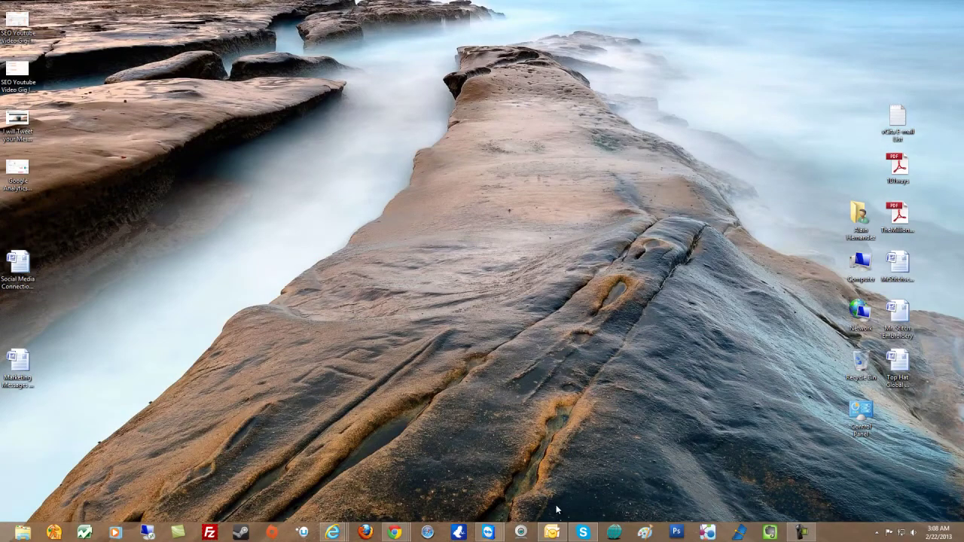
Open and minimize the desktop Skype program, and revisit the Skype app's Store page from the Start screen.
{"action": "left_click", "coordinate": [583, 532]}
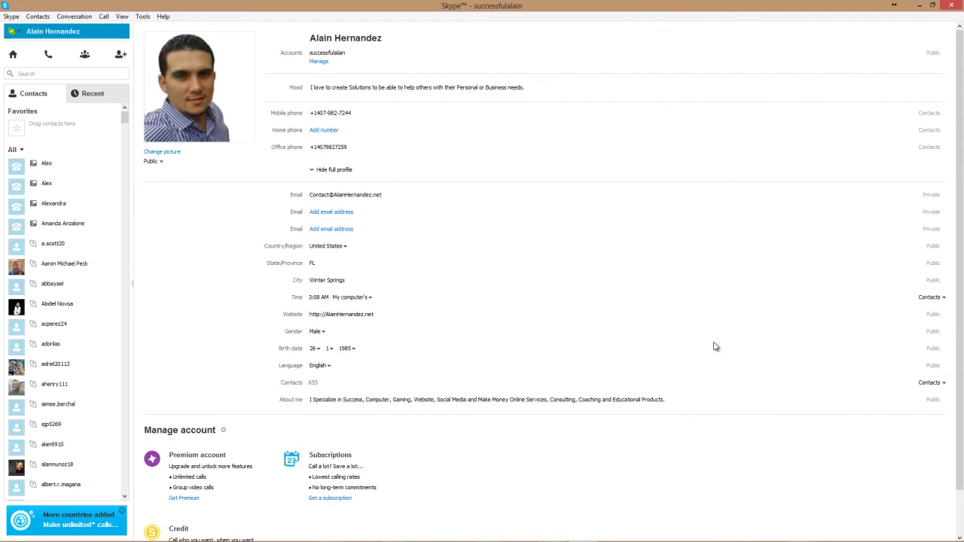
{"action": "left_click", "coordinate": [919, 6]}
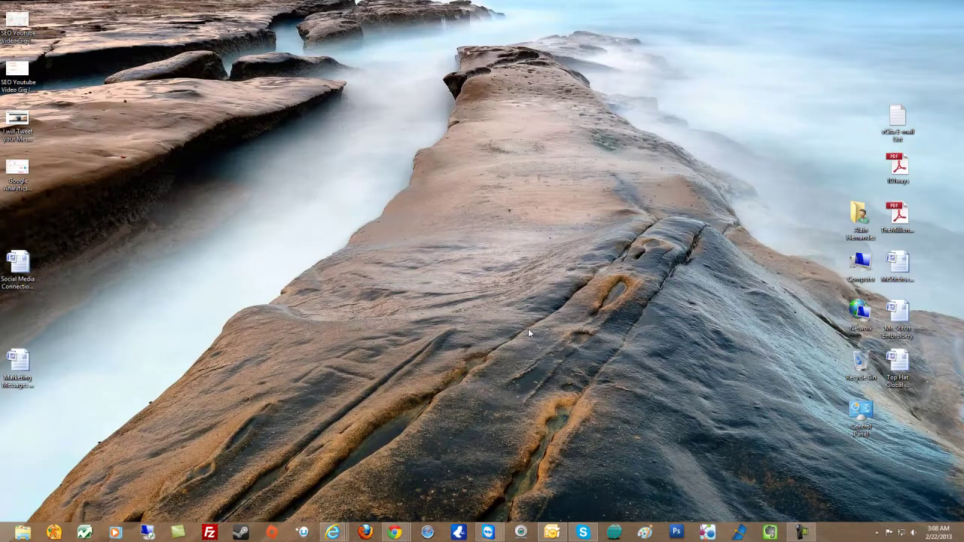
{"action": "key", "text": "super"}
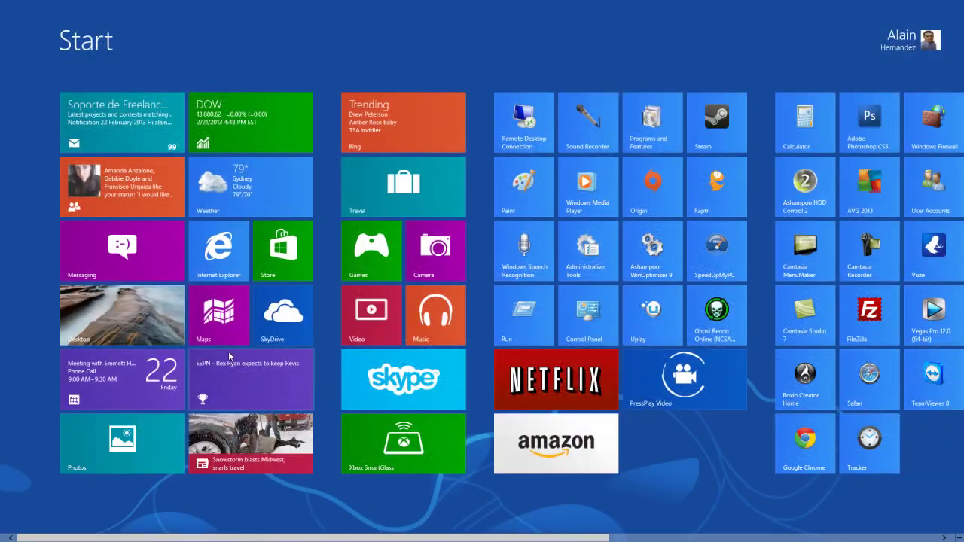
{"action": "left_click", "coordinate": [280, 250]}
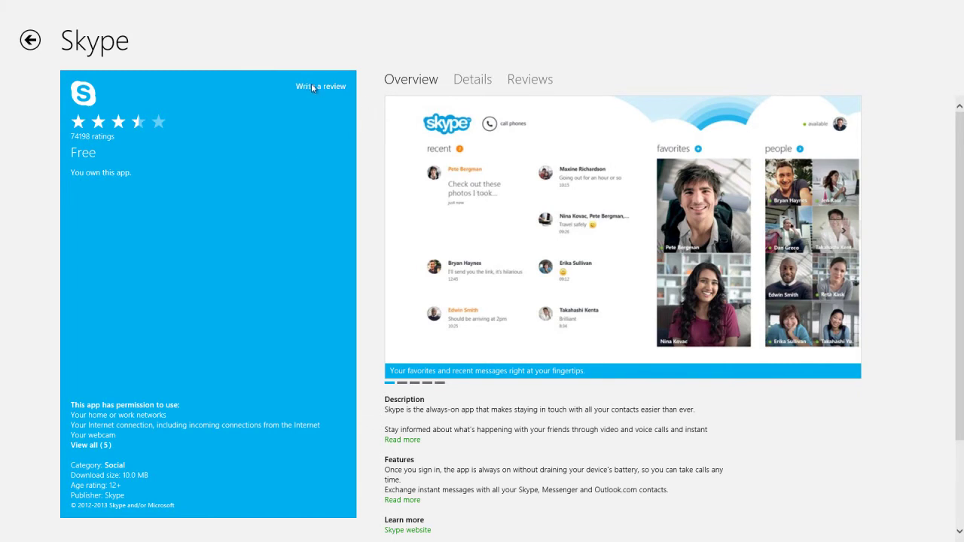
Launch the Start screen version of Skype and switch back and forth between it and the Start screen.
{"action": "key", "text": "super"}
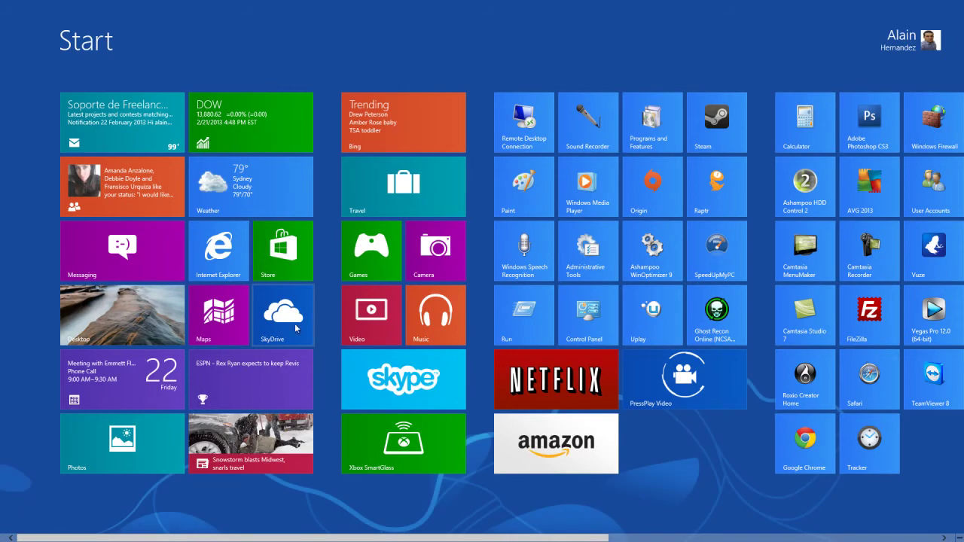
{"action": "left_click", "coordinate": [407, 389]}
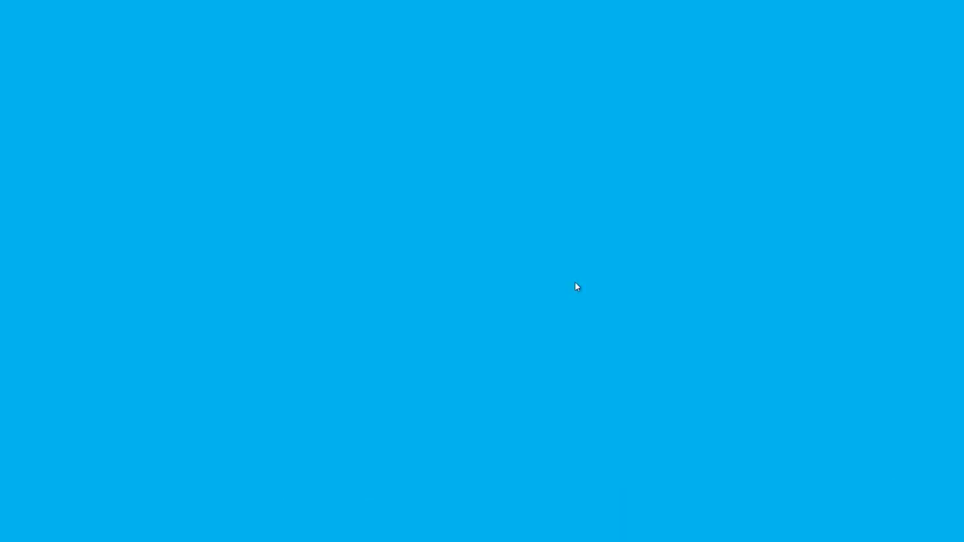
{"action": "key", "text": "super"}
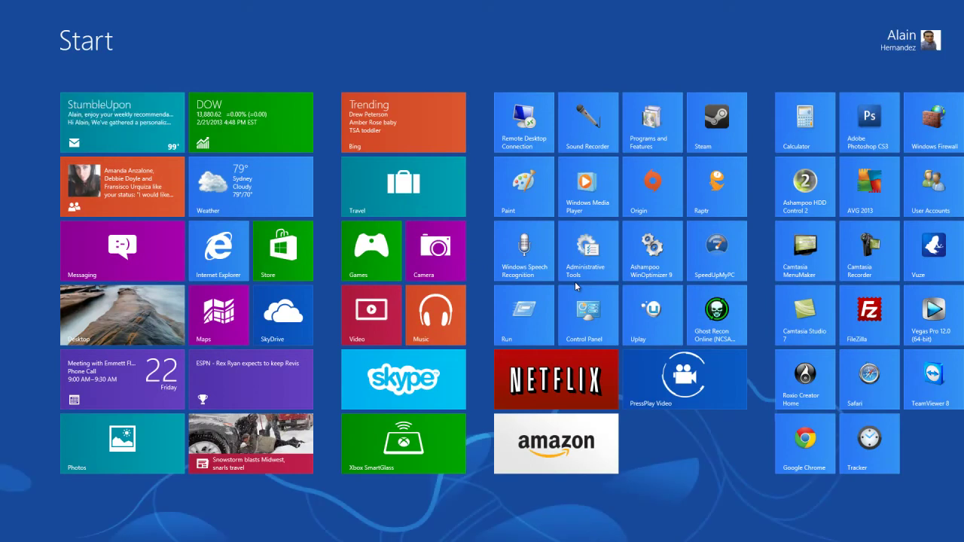
{"action": "left_click", "coordinate": [413, 391]}
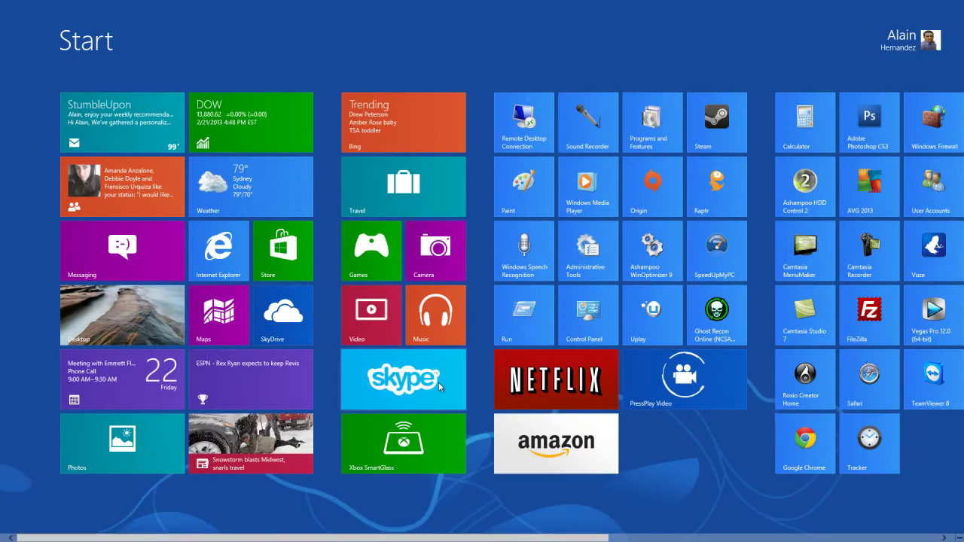
{"action": "mouse_move", "coordinate": [1, 3]}
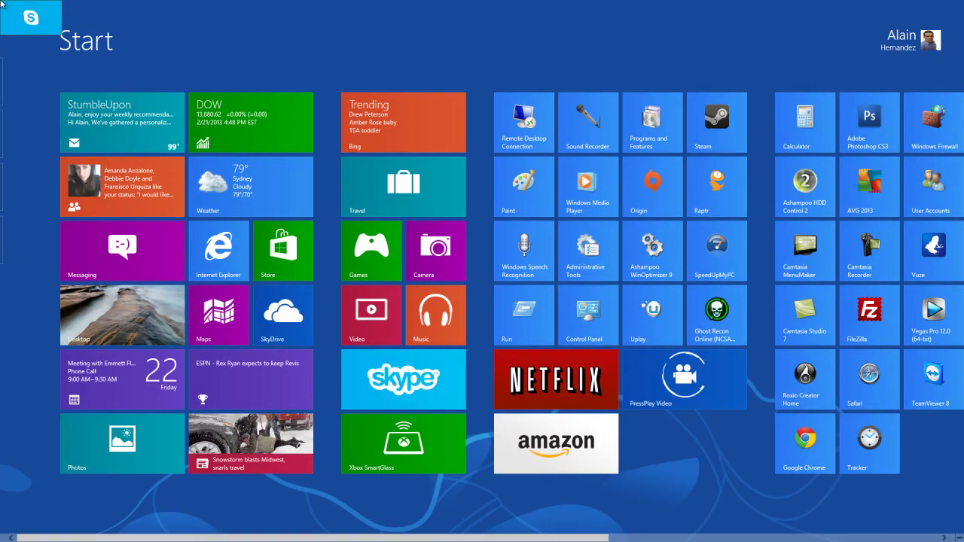
{"action": "left_click", "coordinate": [2, 4]}
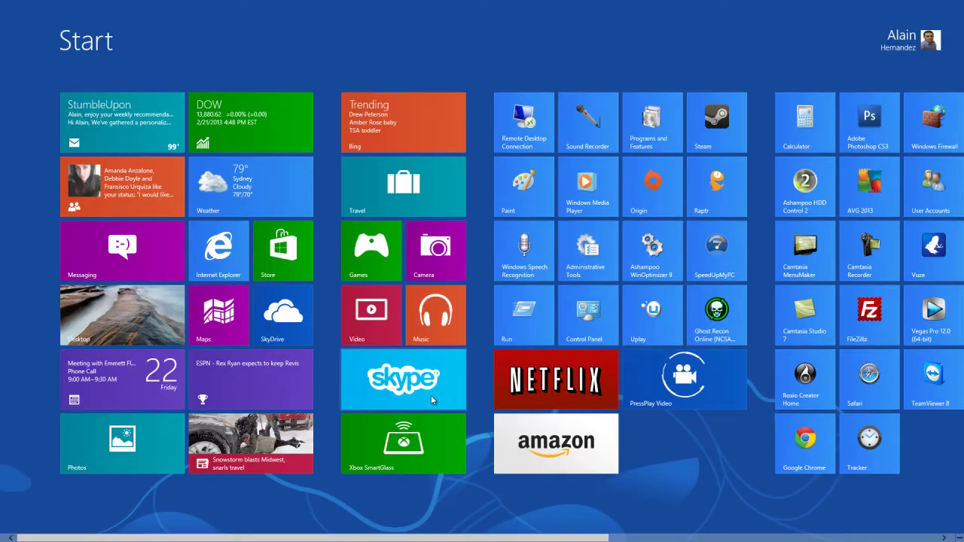
{"action": "left_click", "coordinate": [2, 4]}
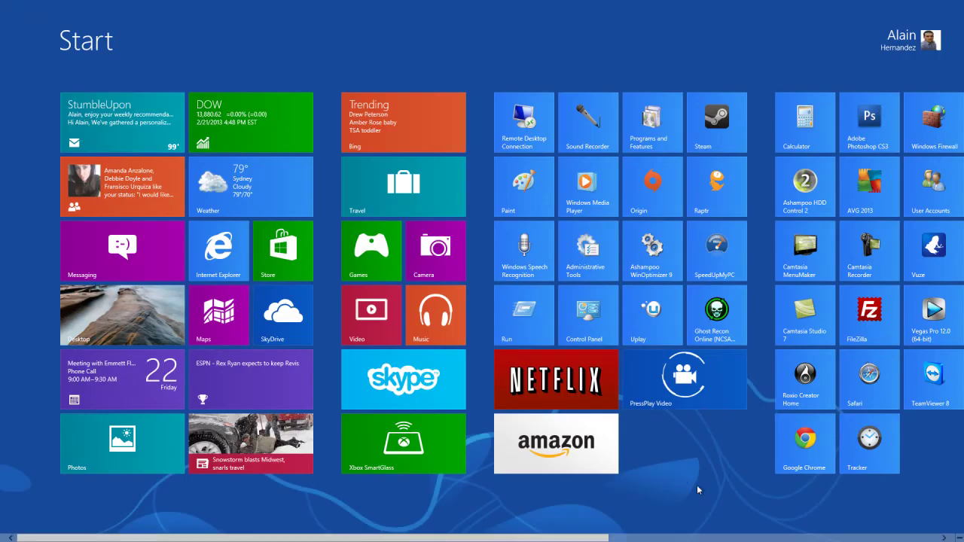
Launch the Netflix app from the Start screen and sign in with the account password.
{"action": "left_click", "coordinate": [586, 395]}
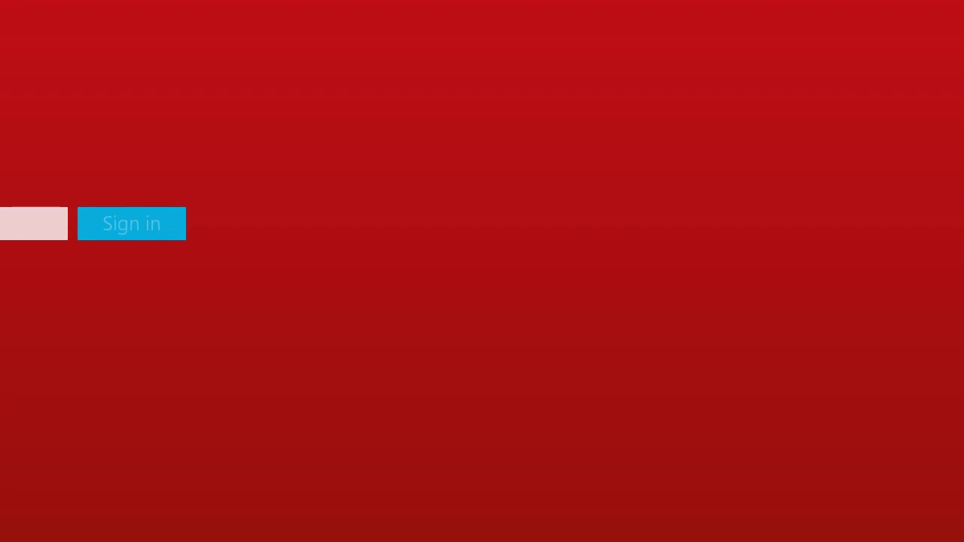
{"action": "type", "text": "x"}
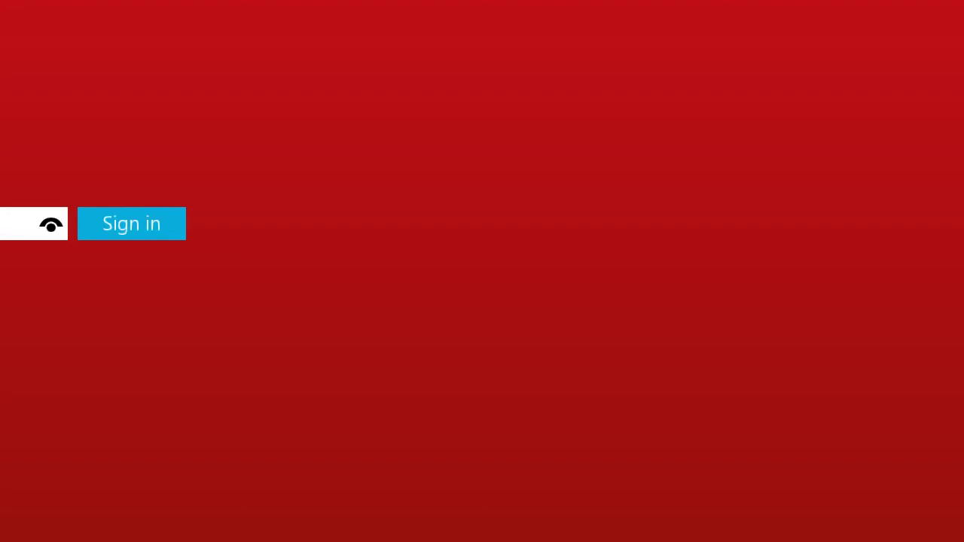
{"action": "left_click", "coordinate": [98, 234]}
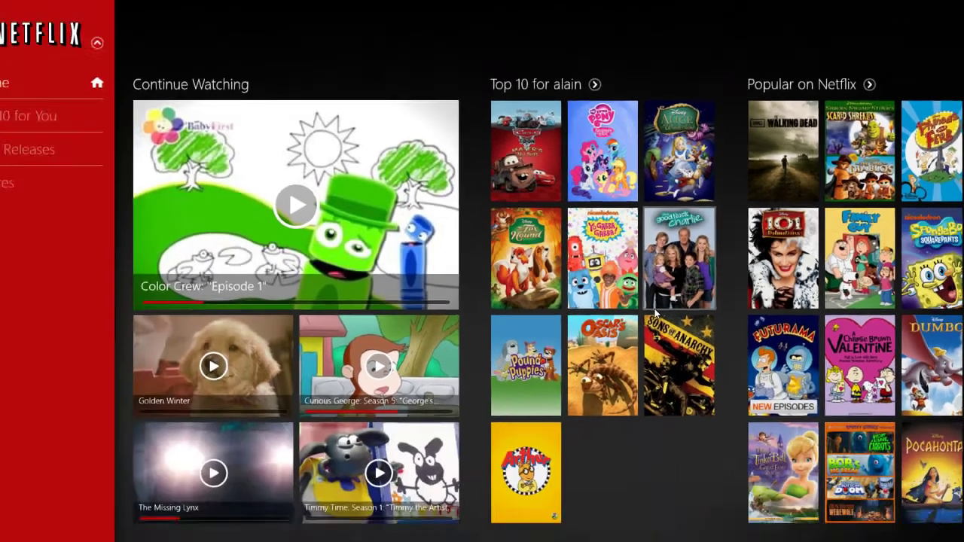
Browse the Netflix title rows as far as "Because you watched Mickey...", return to the beginning, and view the Netflix navigation menu.
{"action": "scroll", "coordinate": [547, 424], "scroll_direction": "down", "scroll_amount": 5}
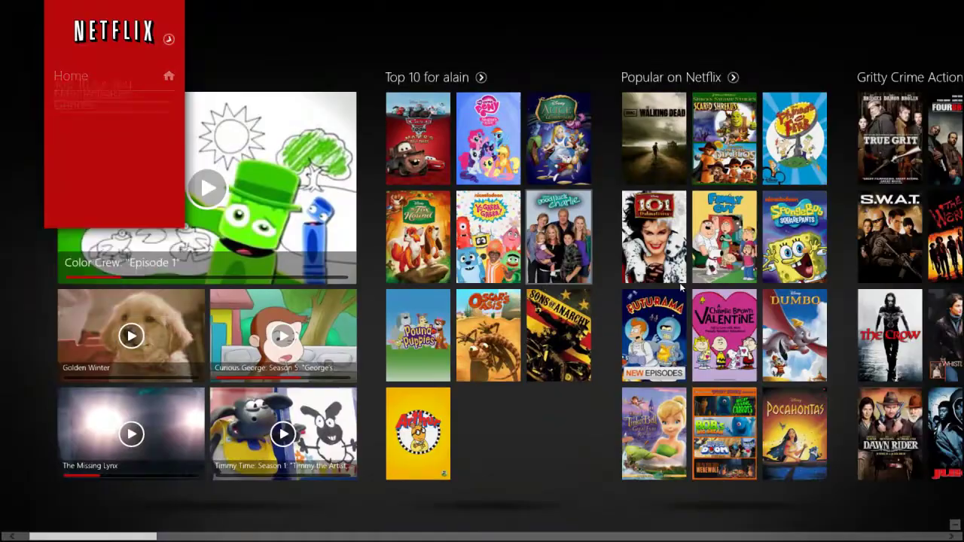
{"action": "scroll", "coordinate": [679, 282], "scroll_direction": "down", "scroll_amount": 3}
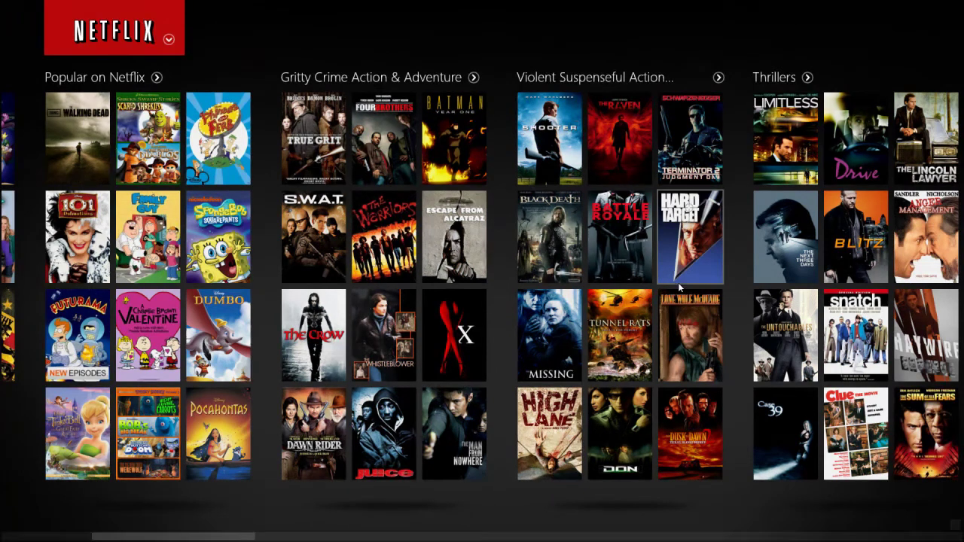
{"action": "scroll", "coordinate": [680, 282], "scroll_direction": "down", "scroll_amount": 5}
{"action": "scroll", "coordinate": [612, 298], "scroll_direction": "down", "scroll_amount": 2}
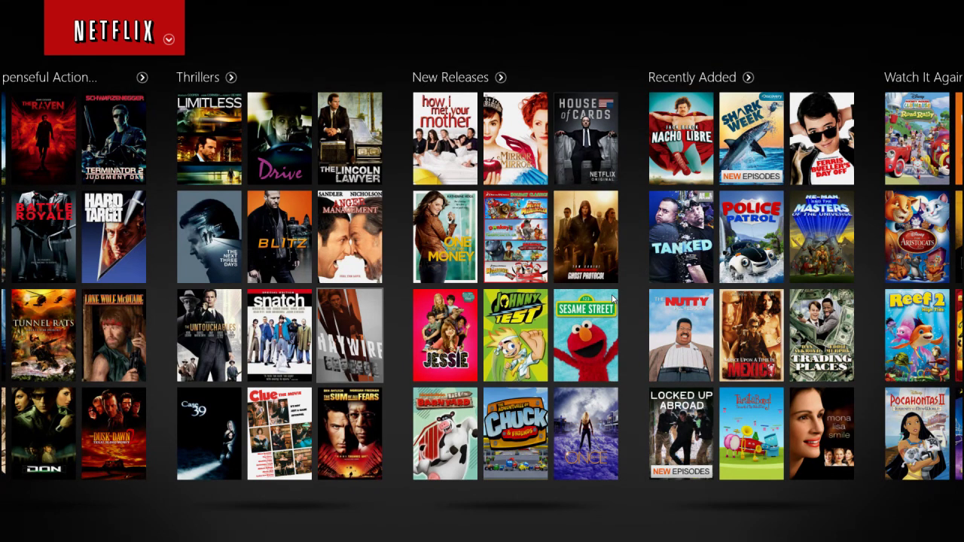
{"action": "scroll", "coordinate": [612, 299], "scroll_direction": "down", "scroll_amount": 5}
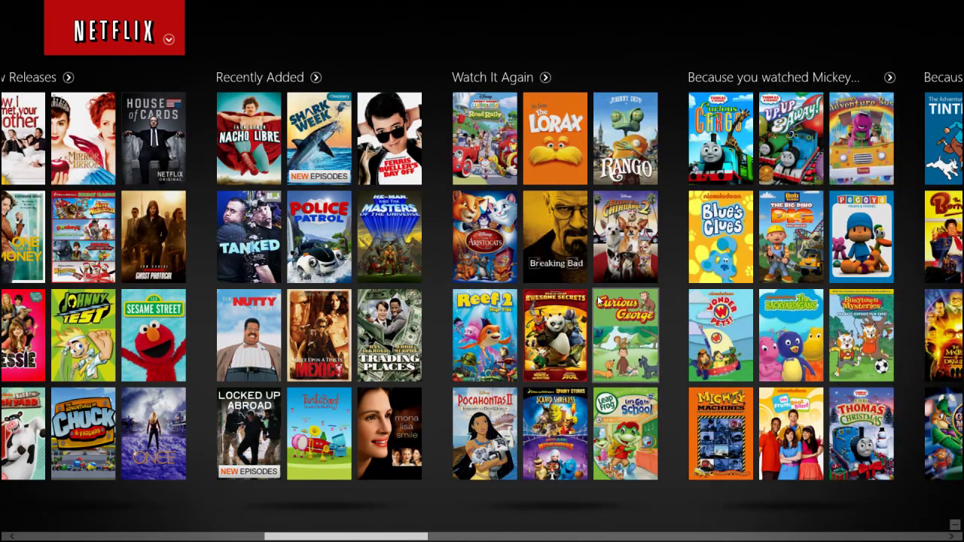
{"action": "scroll", "coordinate": [598, 301], "scroll_direction": "down", "scroll_amount": 5}
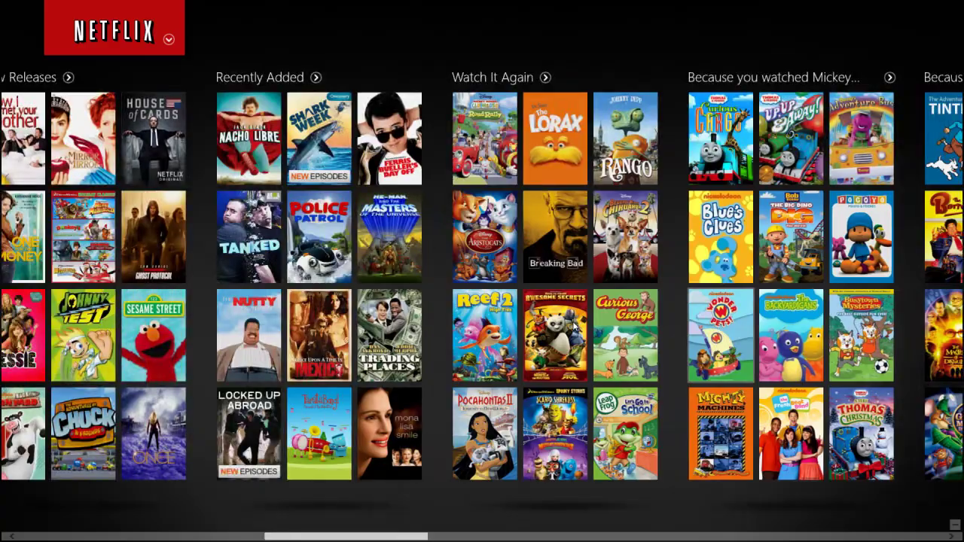
{"action": "scroll", "coordinate": [482, 286], "scroll_direction": "up", "scroll_amount": 15}
{"action": "left_click", "coordinate": [168, 39]}
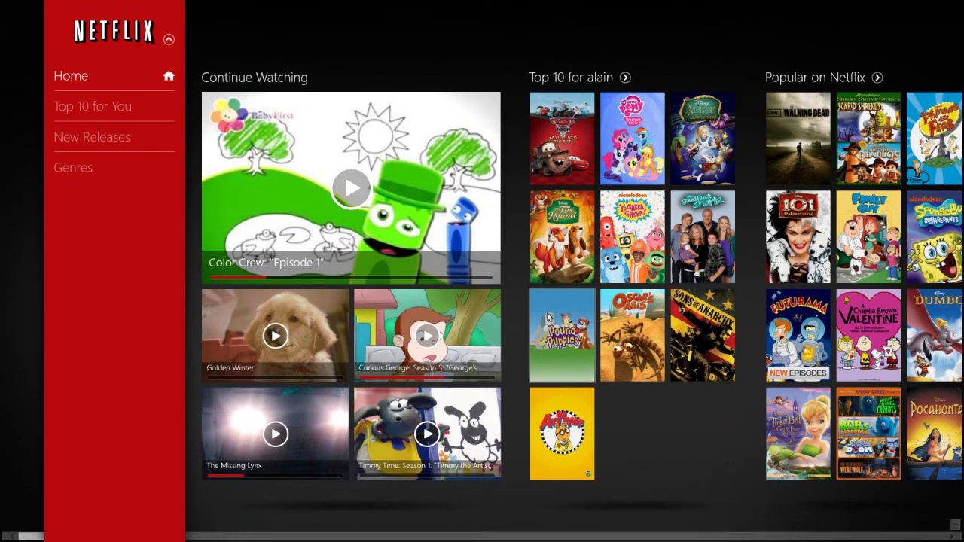
{"action": "left_click", "coordinate": [168, 40]}
Open the Johnny Test series from the New Releases row and look through its Season 1 episodes.
{"action": "scroll", "coordinate": [666, 213], "scroll_direction": "down", "scroll_amount": 5}
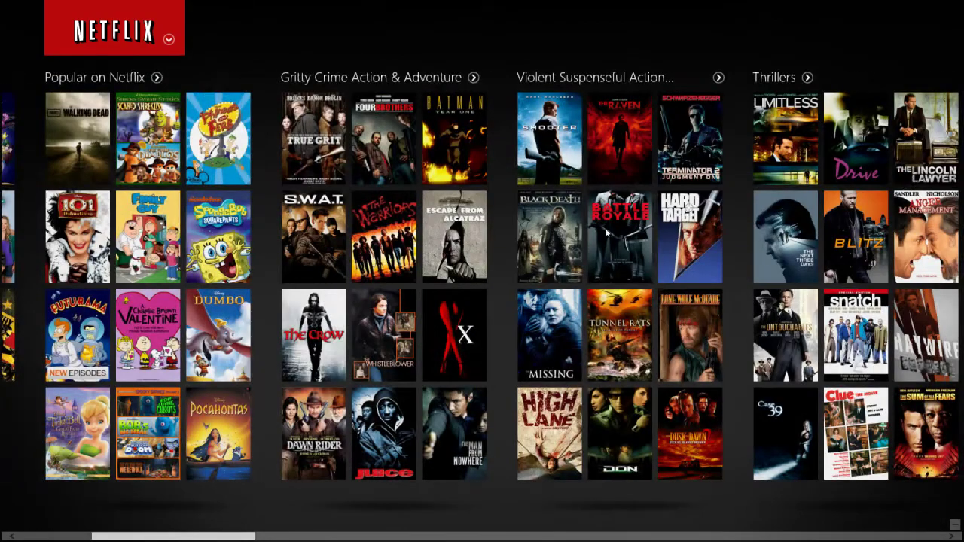
{"action": "scroll", "coordinate": [666, 213], "scroll_direction": "down", "scroll_amount": 2}
{"action": "scroll", "coordinate": [531, 298], "scroll_direction": "up", "scroll_amount": 1}
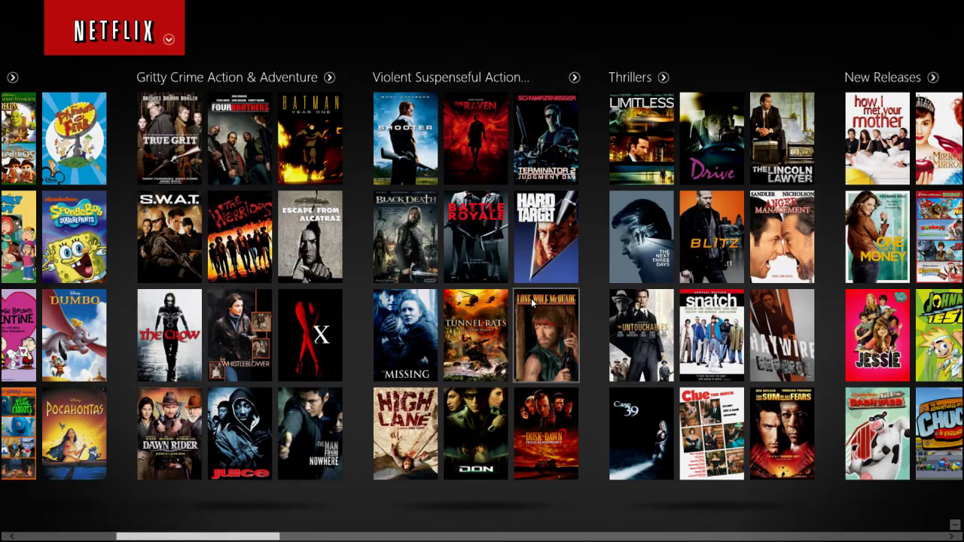
{"action": "left_click", "coordinate": [926, 342]}
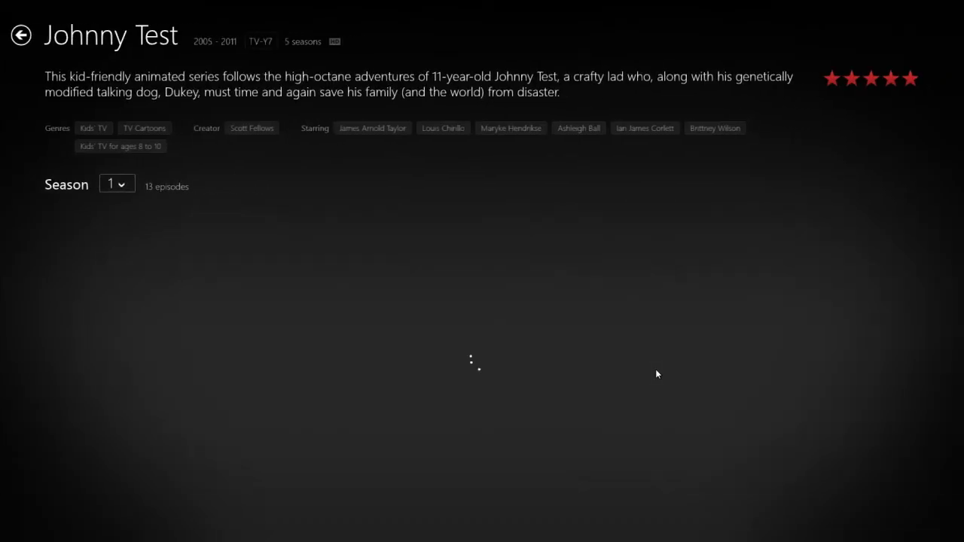
{"action": "scroll", "coordinate": [726, 347], "scroll_direction": "down", "scroll_amount": 5}
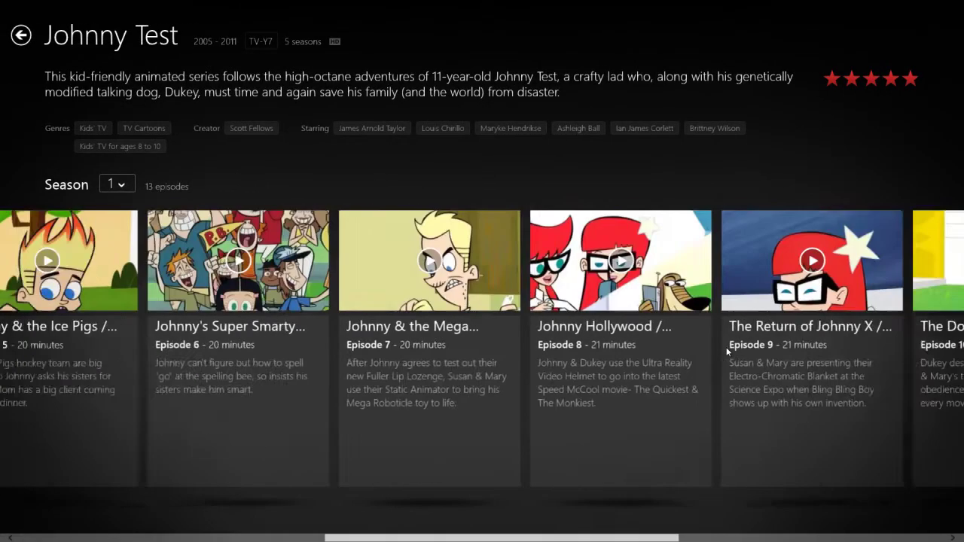
{"action": "scroll", "coordinate": [727, 352], "scroll_direction": "up", "scroll_amount": 5}
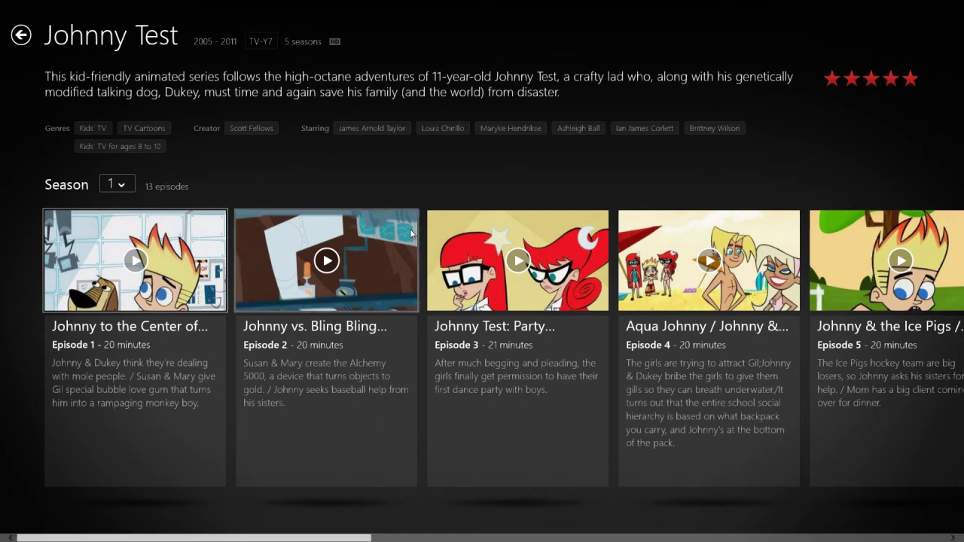
{"action": "left_click", "coordinate": [697, 310]}
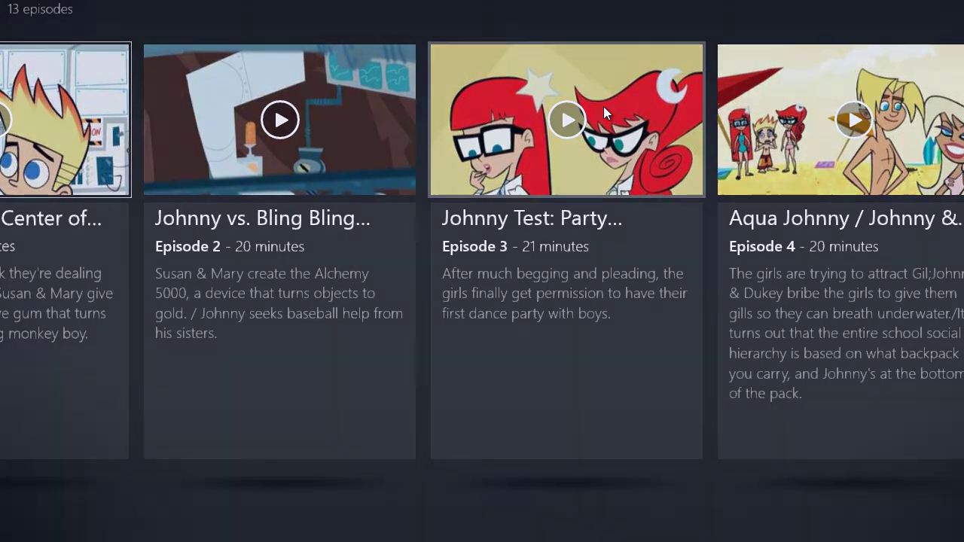
Leave Netflix for the desktop by way of the Start screen, and switch to the Start screen and back.
{"action": "key", "text": "super"}
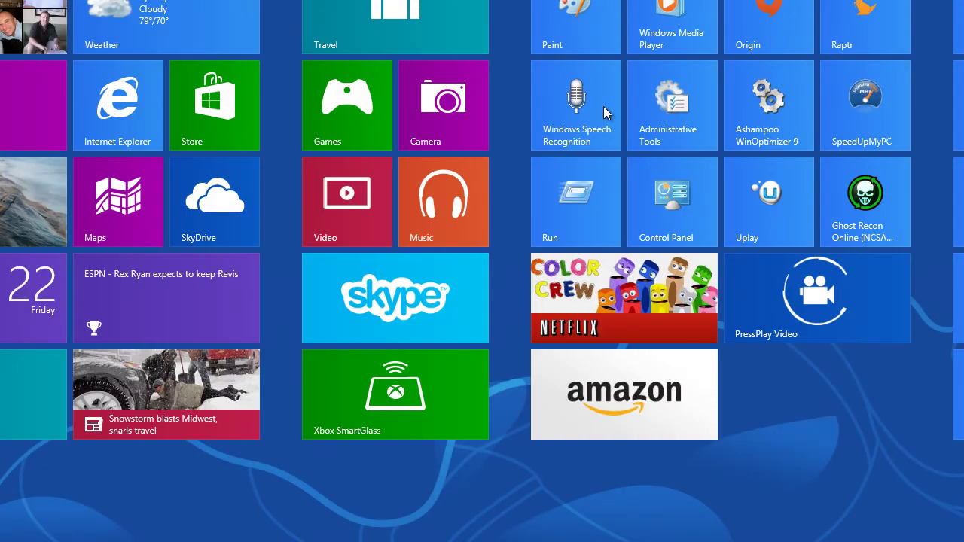
{"action": "left_click", "coordinate": [64, 219]}
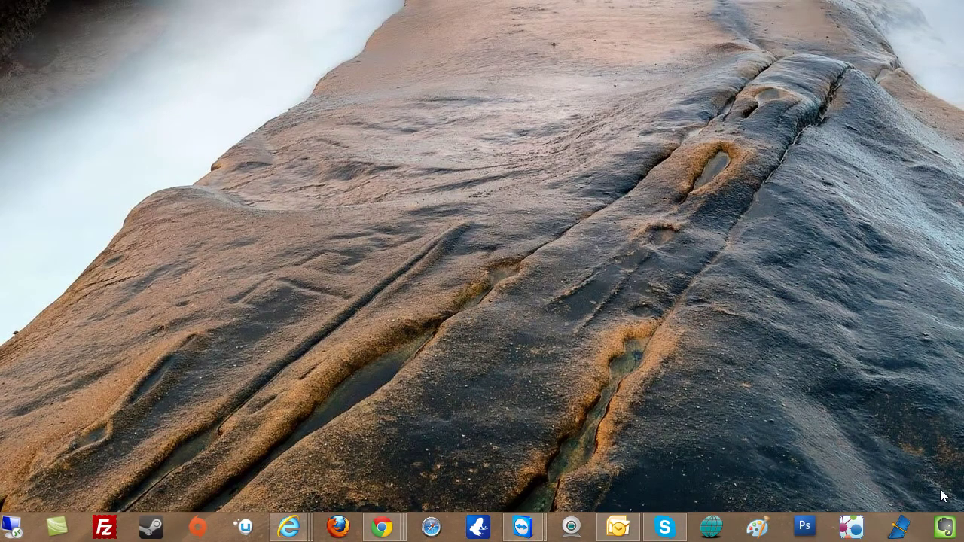
{"action": "mouse_move", "coordinate": [309, 525]}
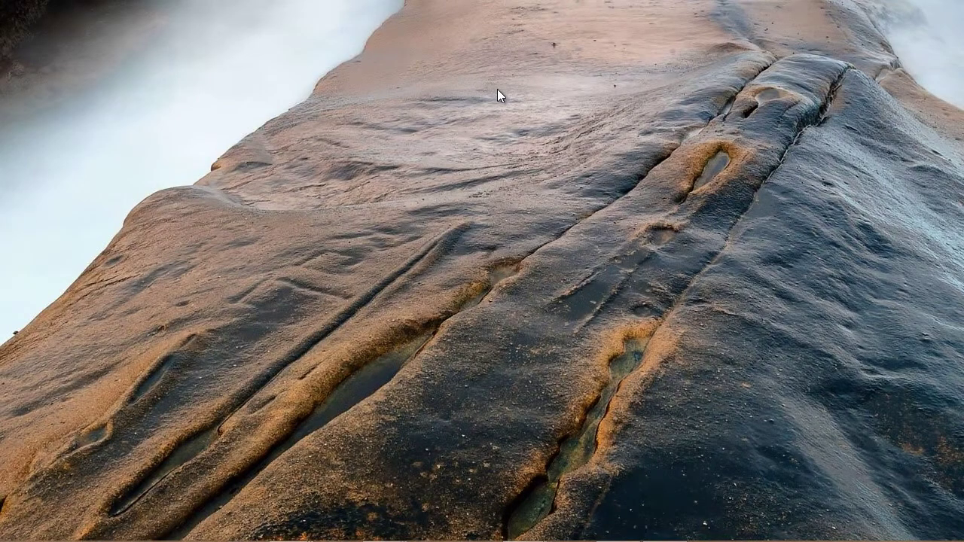
{"action": "key", "text": "super"}
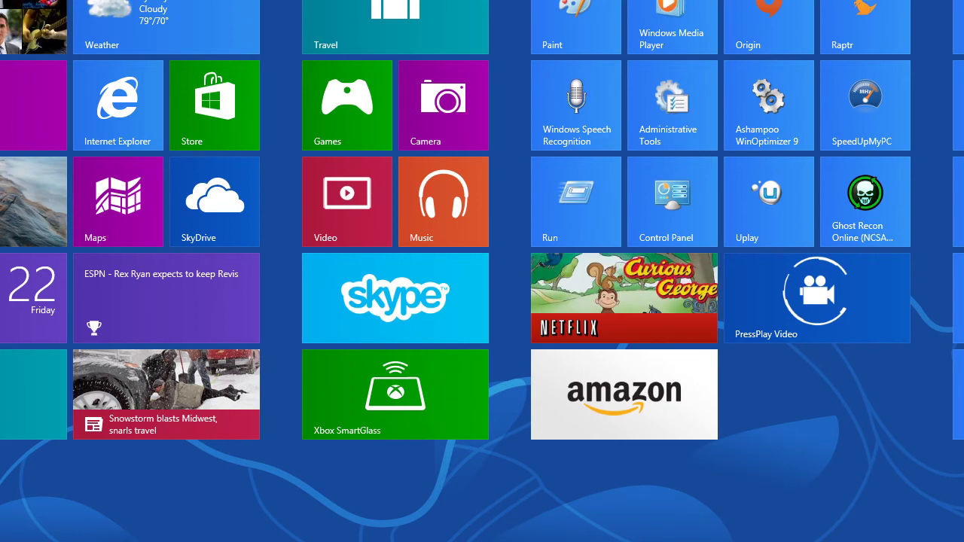
{"action": "key", "text": "super"}
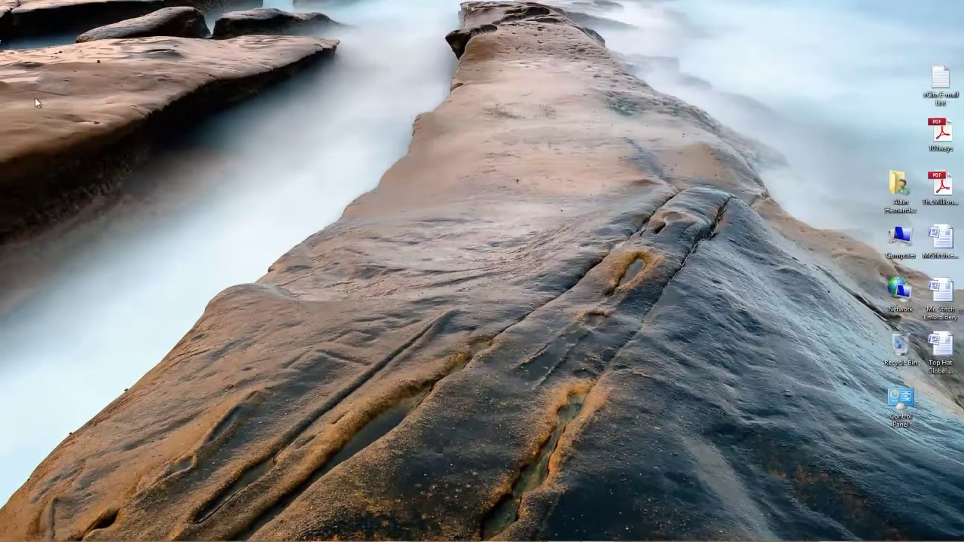
Cycle directly through the running apps from the desktop, including Netflix and Skype, without returning to the Start screen.
{"action": "mouse_move", "coordinate": [1, 3]}
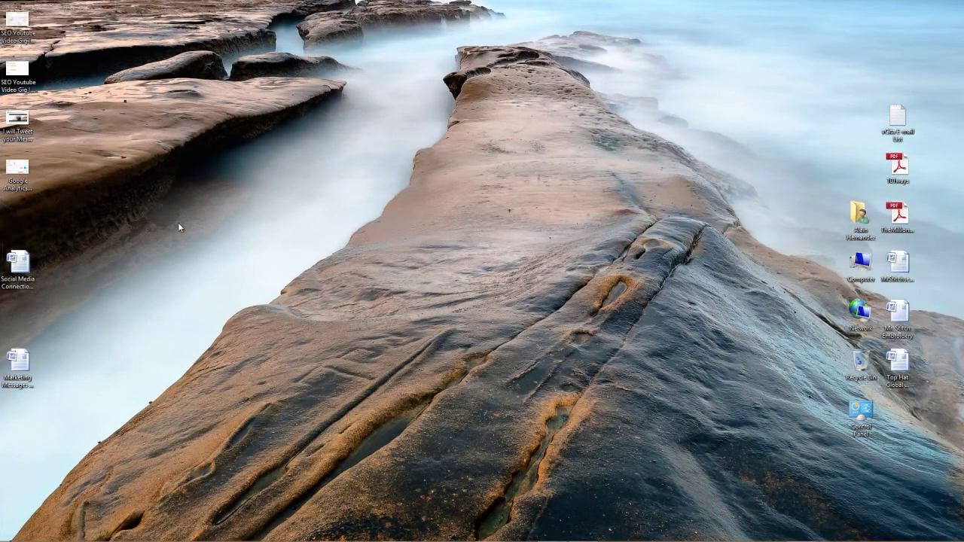
{"action": "left_click", "coordinate": [1, 3]}
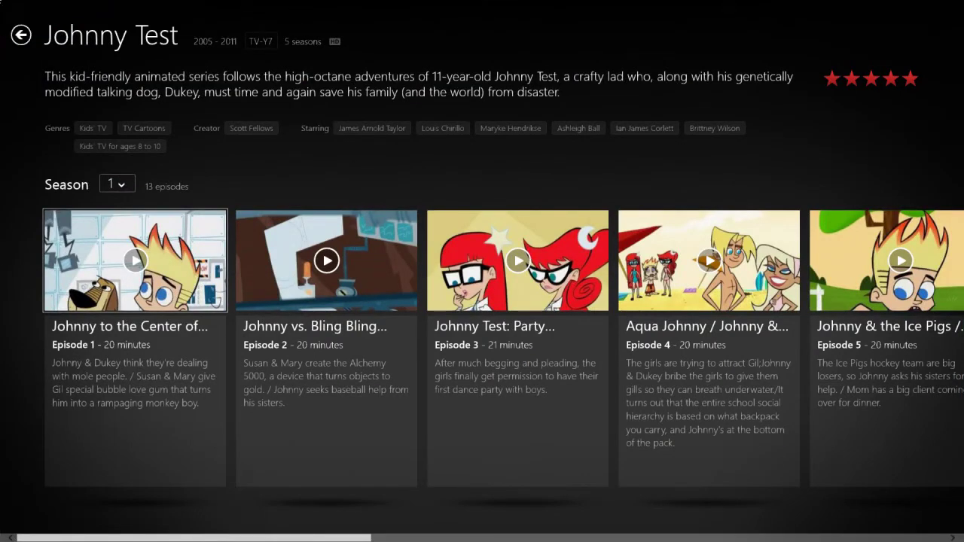
{"action": "left_click", "coordinate": [1, 3]}
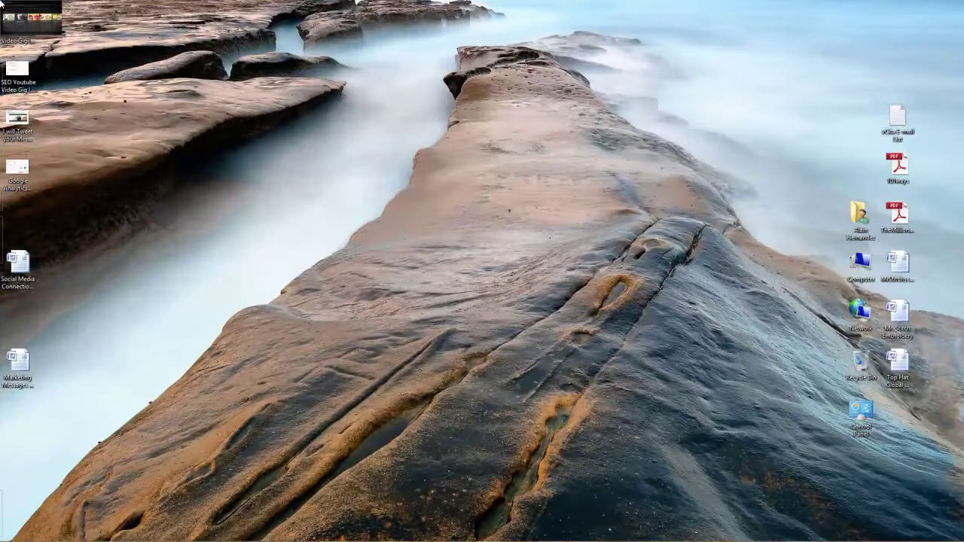
{"action": "left_click", "coordinate": [1, 3]}
{"action": "left_click", "coordinate": [2, 3]}
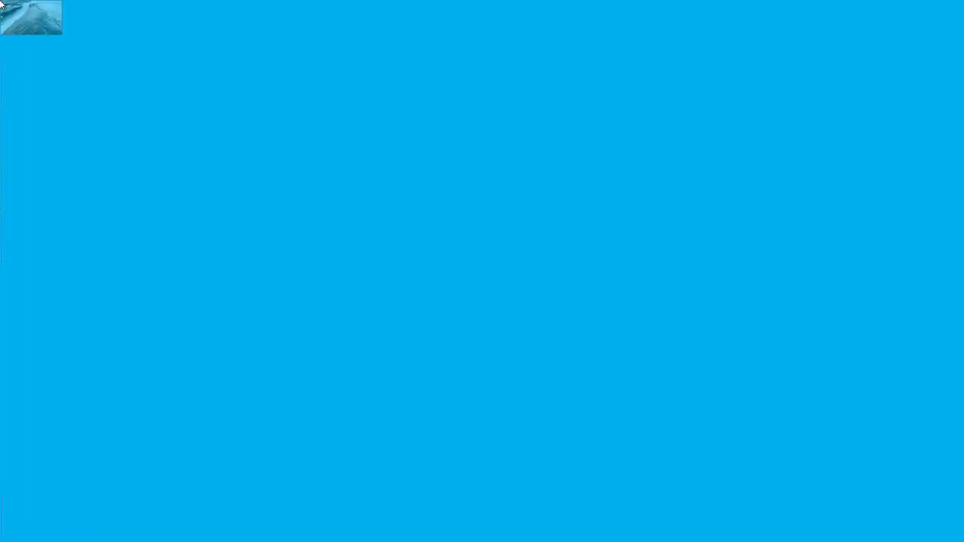
Return to the Start screen, view the list of running apps, and switch from it to Netflix and on to Internet Explorer.
{"action": "key", "text": "super"}
{"action": "mouse_move", "coordinate": [2, 90]}
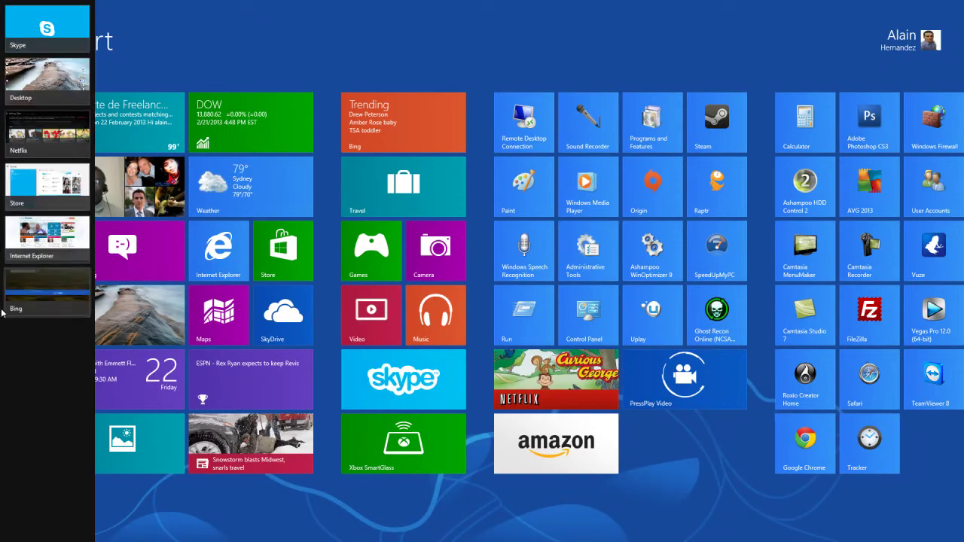
{"action": "mouse_move", "coordinate": [1, 2]}
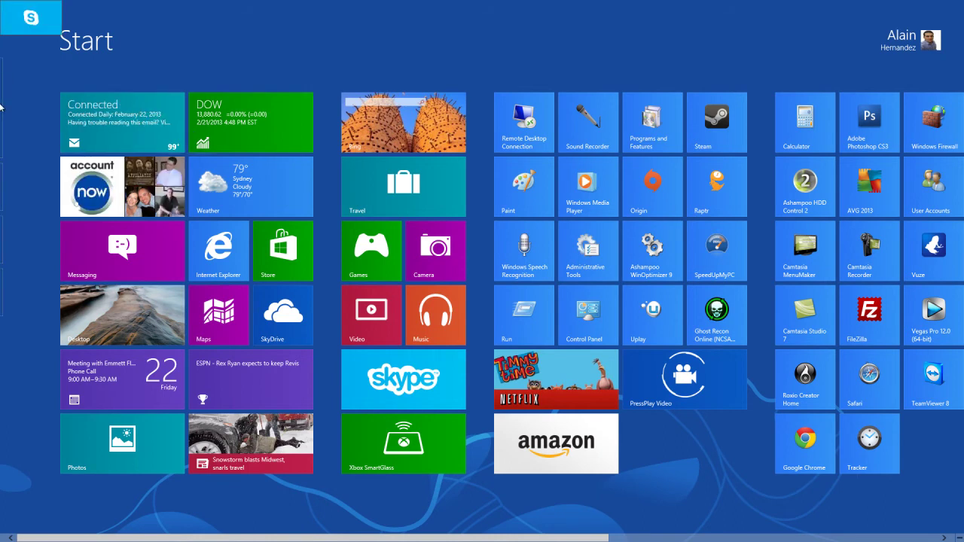
{"action": "mouse_move", "coordinate": [2, 262]}
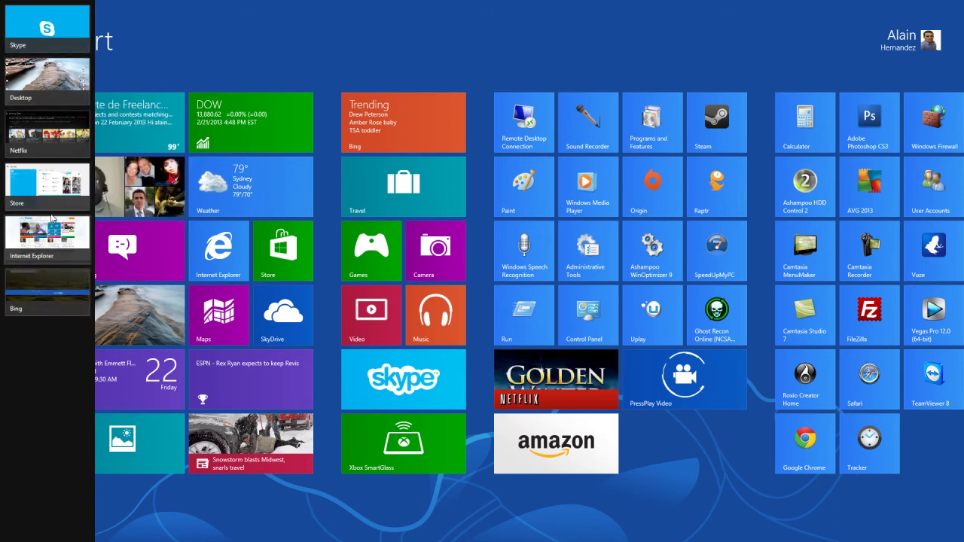
{"action": "left_click", "coordinate": [49, 138]}
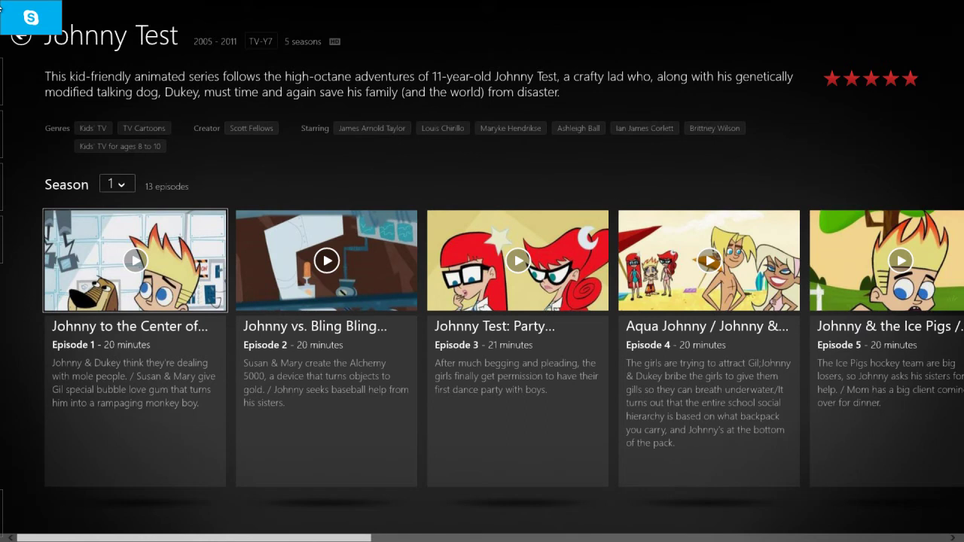
{"action": "mouse_move", "coordinate": [3, 30]}
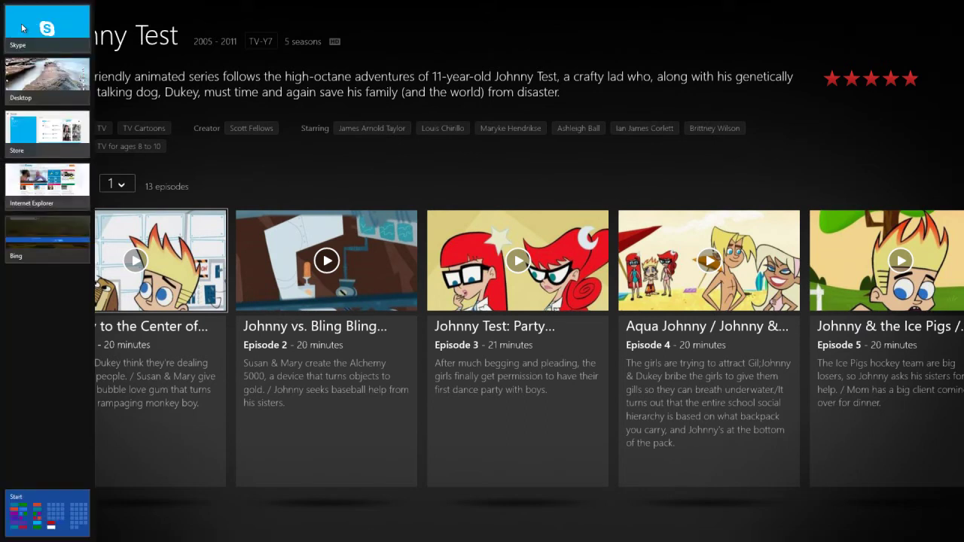
{"action": "left_click", "coordinate": [48, 180]}
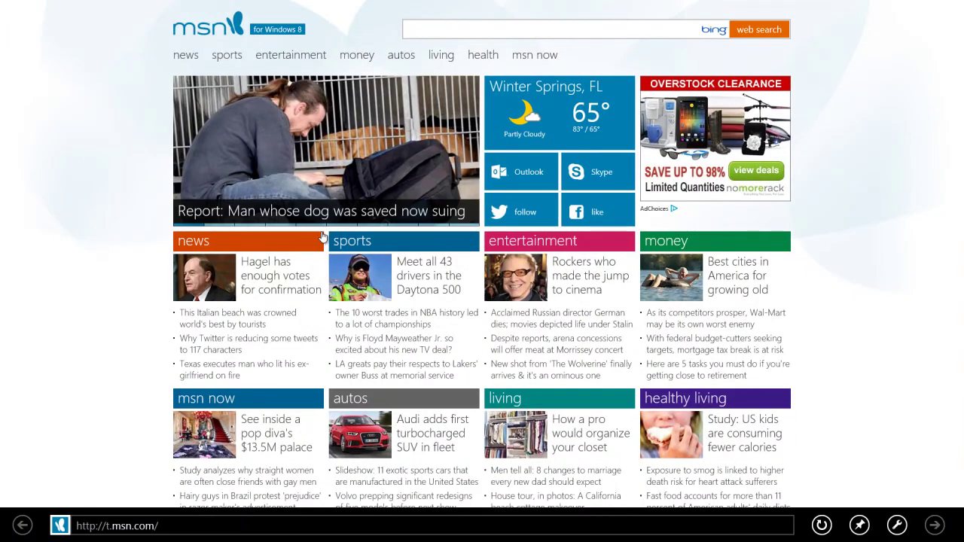
Open the Store from the Start screen, go back to the Top free in Social list, and reopen the Skype app page.
{"action": "key", "text": "super"}
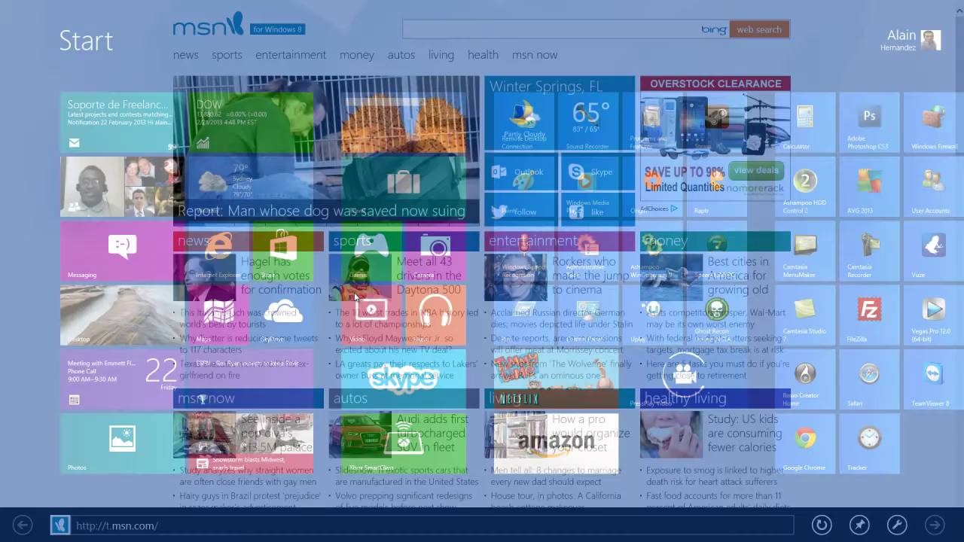
{"action": "left_click", "coordinate": [282, 251]}
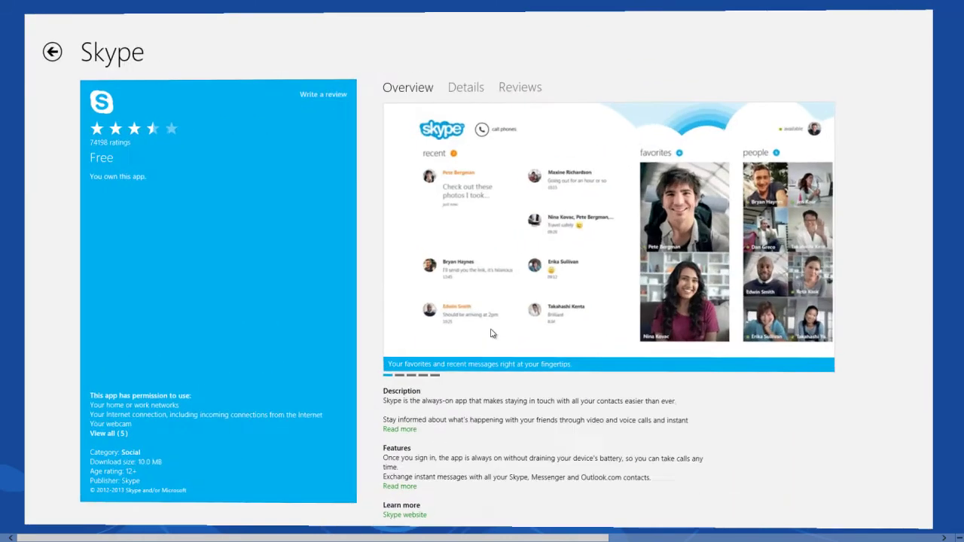
{"action": "left_click", "coordinate": [29, 41]}
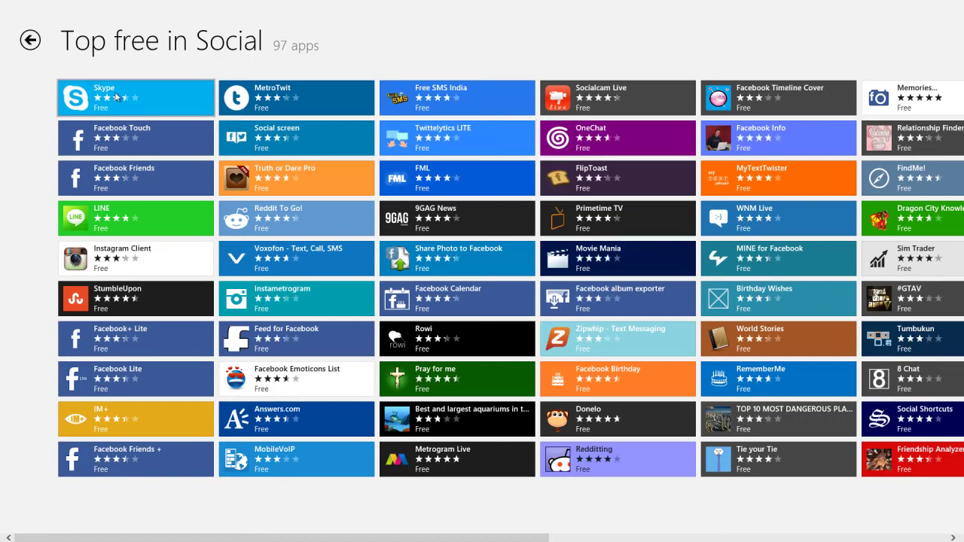
{"action": "left_click", "coordinate": [159, 106]}
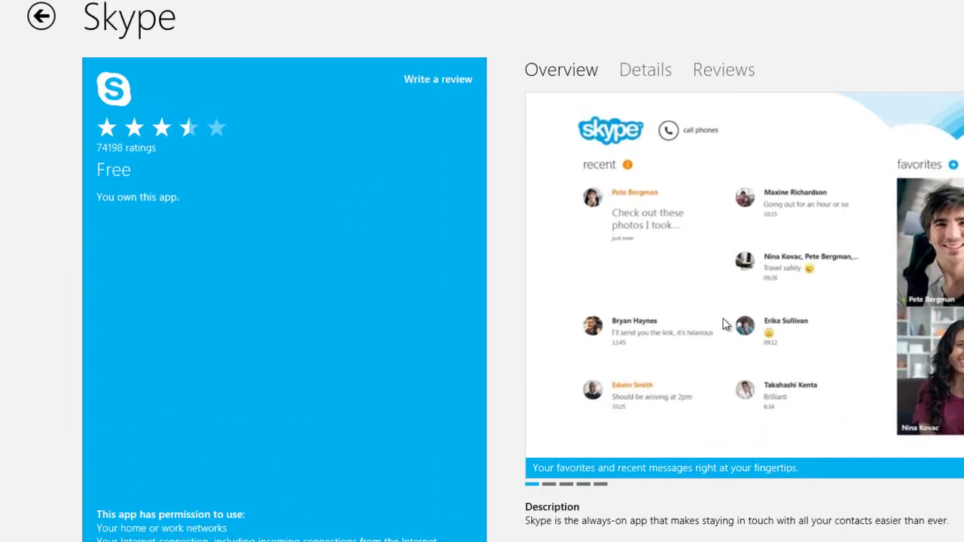
Start a review of Skype with a one-star rating and the title "Application did not open".
{"action": "left_click", "coordinate": [485, 78]}
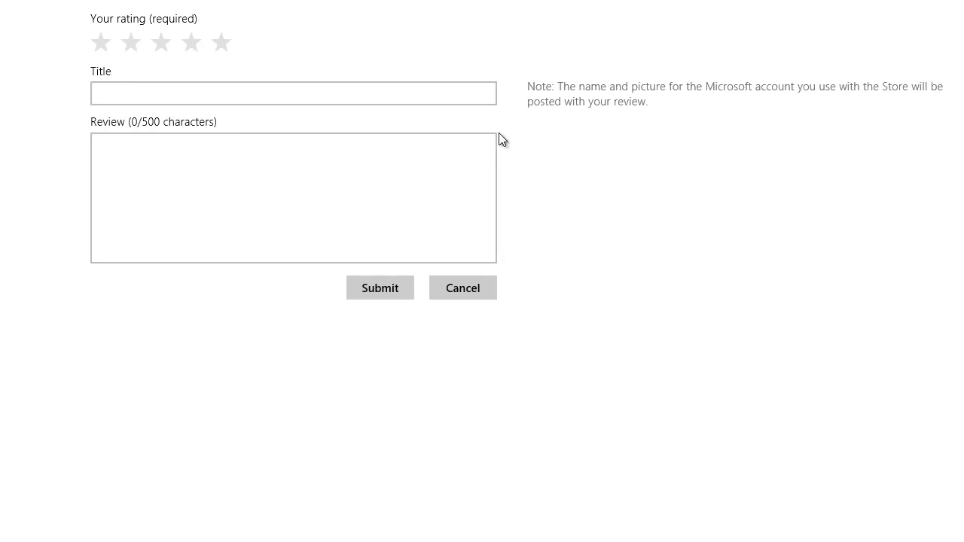
{"action": "left_click", "coordinate": [230, 42]}
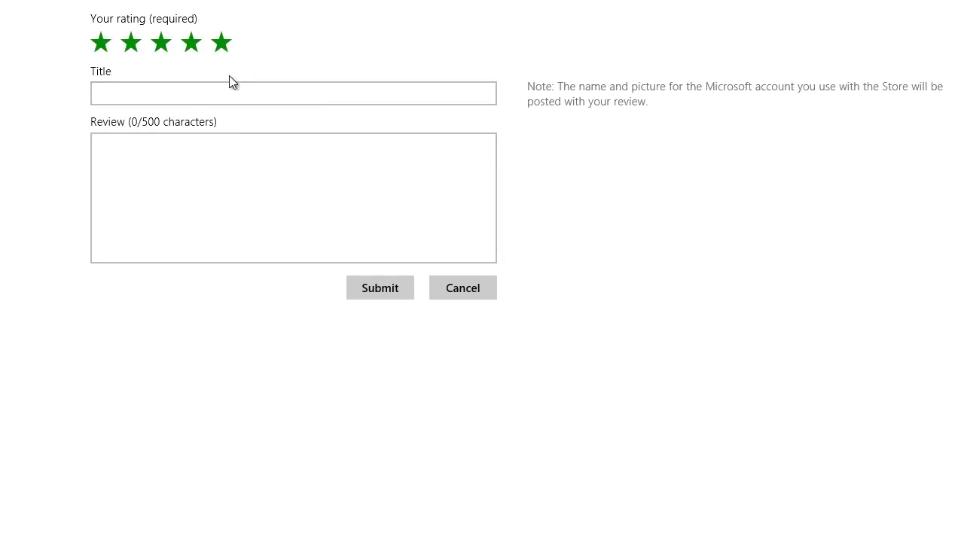
{"action": "left_click", "coordinate": [108, 50]}
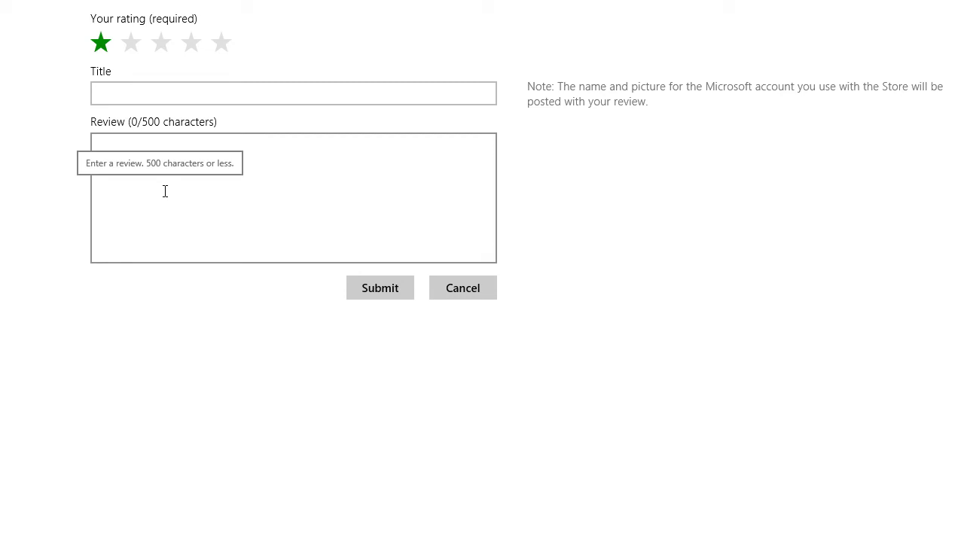
{"action": "left_click", "coordinate": [126, 97]}
{"action": "type", "text": "Application di"}
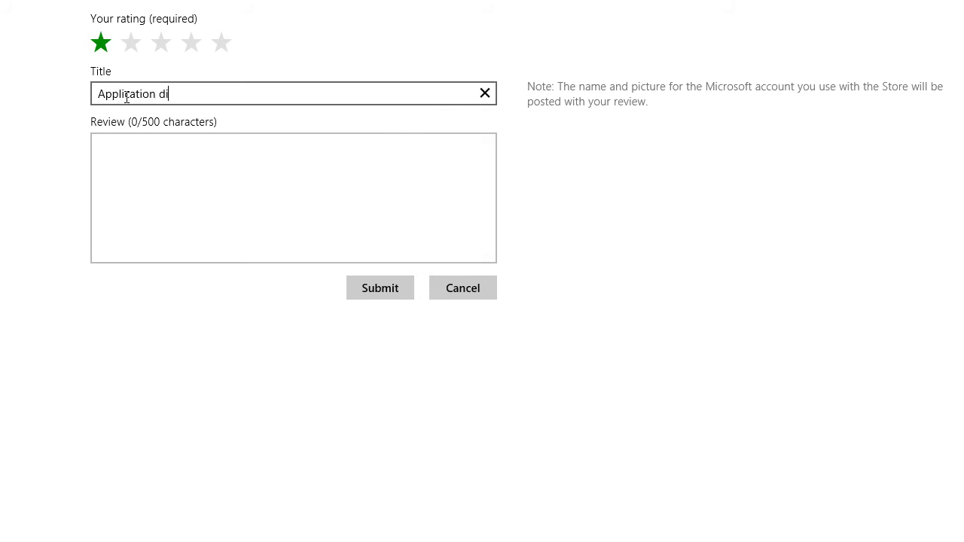
{"action": "type", "text": "d not open"}
{"action": "key", "text": "Tab"}
Write the review text "I had a bad experience opening the app when I tried to use it" and submit the review.
{"action": "type", "text": "I had a bad e"}
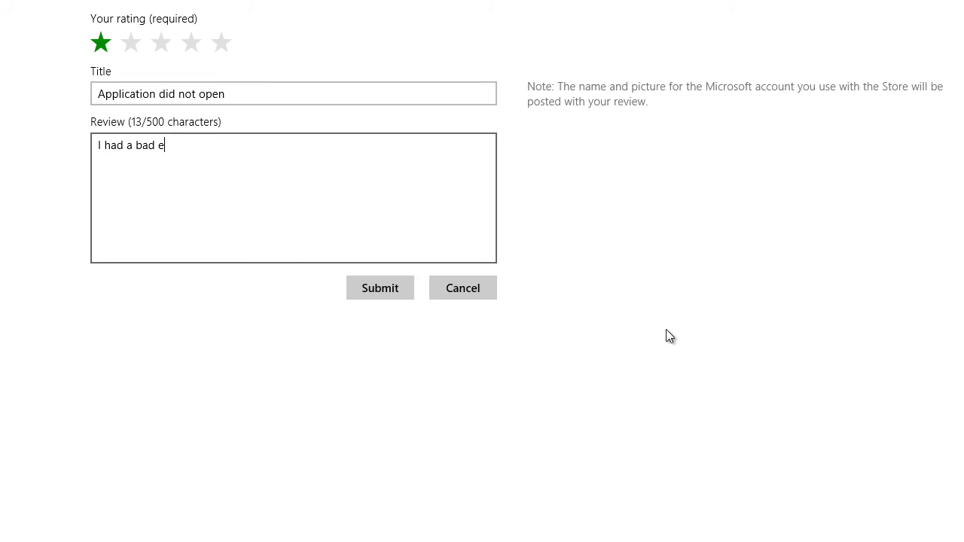
{"action": "type", "text": "xperience opeining the app when I tried to use it"}
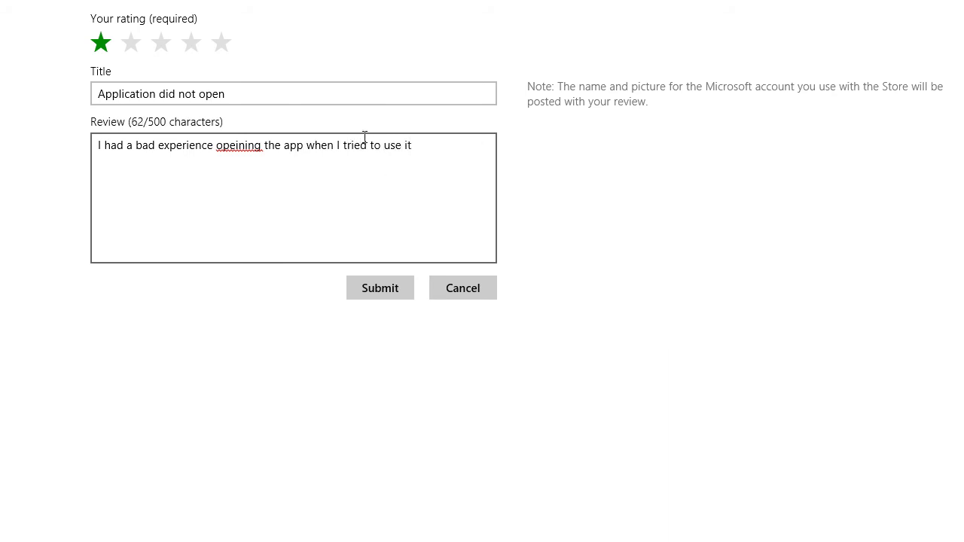
{"action": "left_click", "coordinate": [236, 151]}
{"action": "type", "text": "n"}
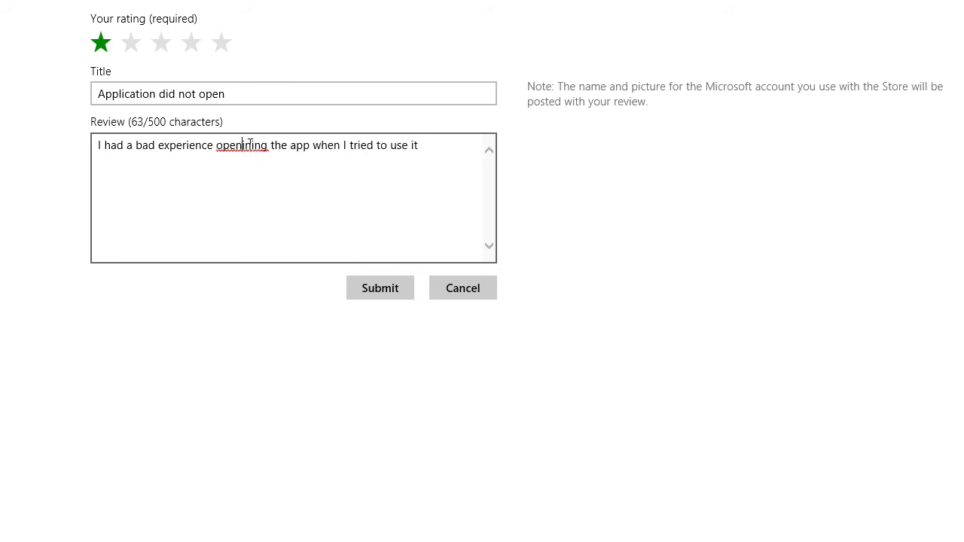
{"action": "key", "text": "Delete"}
{"action": "key", "text": "Delete"}
{"action": "key", "text": "BackSpace"}
{"action": "key", "text": "BackSpace"}
{"action": "key", "text": "BackSpace"}
{"action": "key", "text": "BackSpace"}
{"action": "key", "text": "BackSpace"}
{"action": "key", "text": "BackSpace"}
{"action": "key", "text": "BackSpace"}
{"action": "key", "text": "BackSpace"}
{"action": "type", "text": "opening"}
{"action": "left_click", "coordinate": [390, 297]}
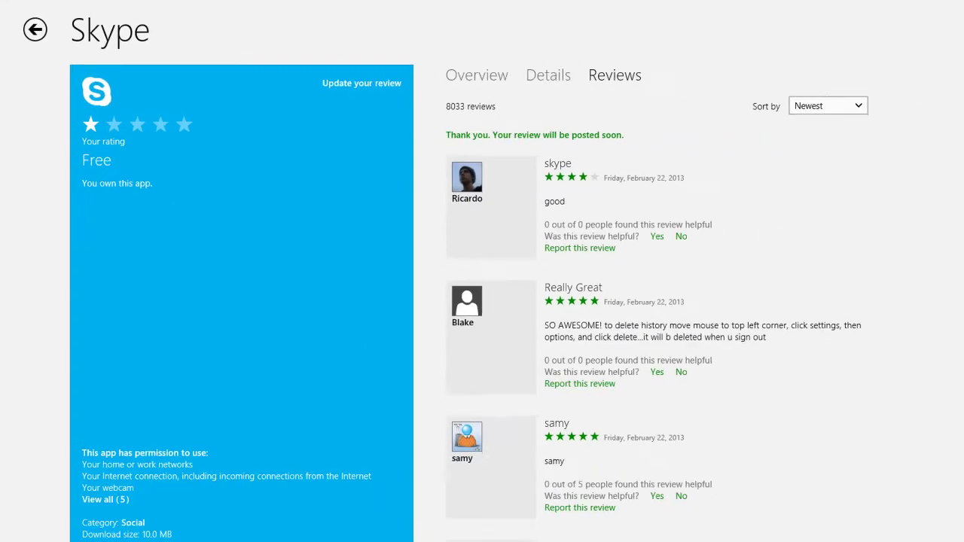
Leave the Skype page, browse the Top free in Social list, and return to the Store's home page.
{"action": "left_click", "coordinate": [37, 42]}
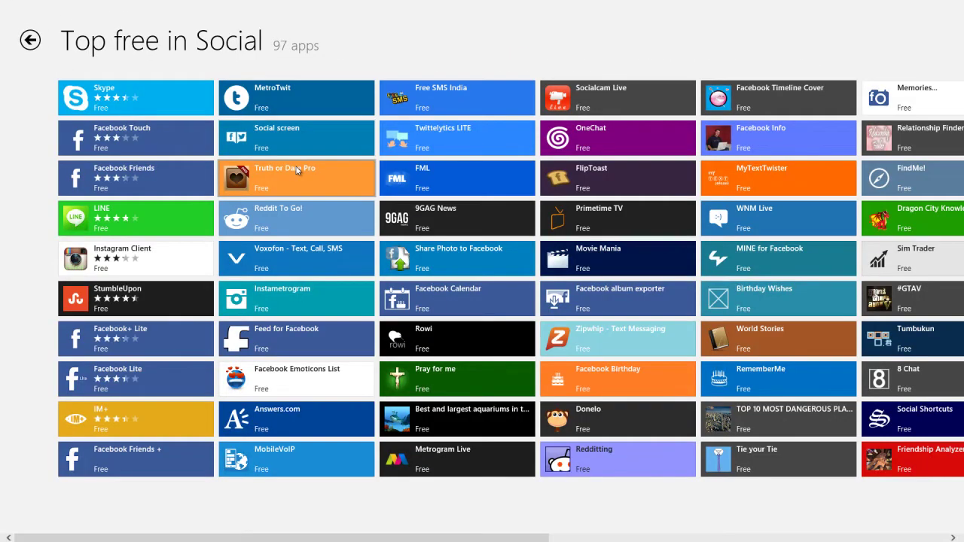
{"action": "scroll", "coordinate": [427, 217], "scroll_direction": "down", "scroll_amount": 5}
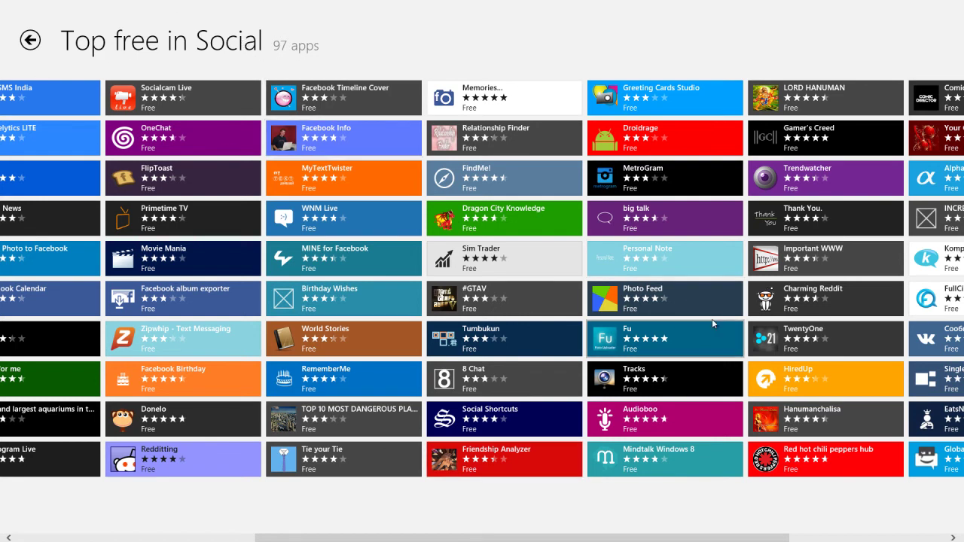
{"action": "left_click", "coordinate": [506, 233]}
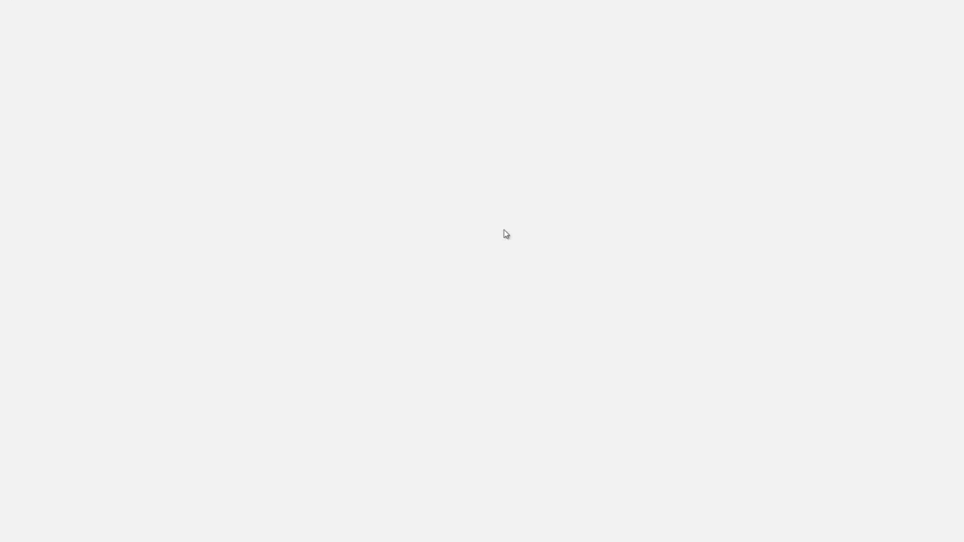
Browse the Store's home categories from Entertainment past Lifestyle and Shopping, and open the Top free list of Productivity apps.
{"action": "scroll", "coordinate": [507, 234], "scroll_direction": "down", "scroll_amount": 10}
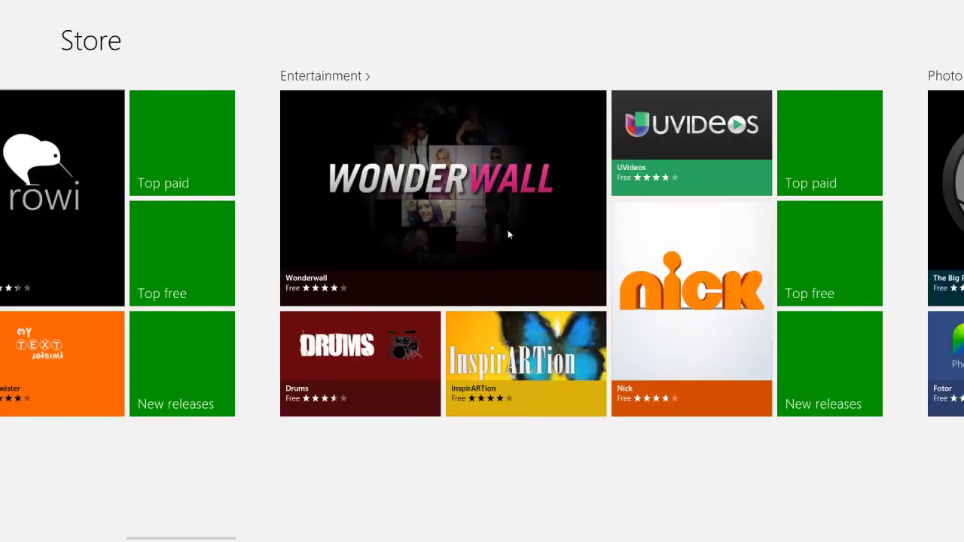
{"action": "scroll", "coordinate": [508, 235], "scroll_direction": "down", "scroll_amount": 10}
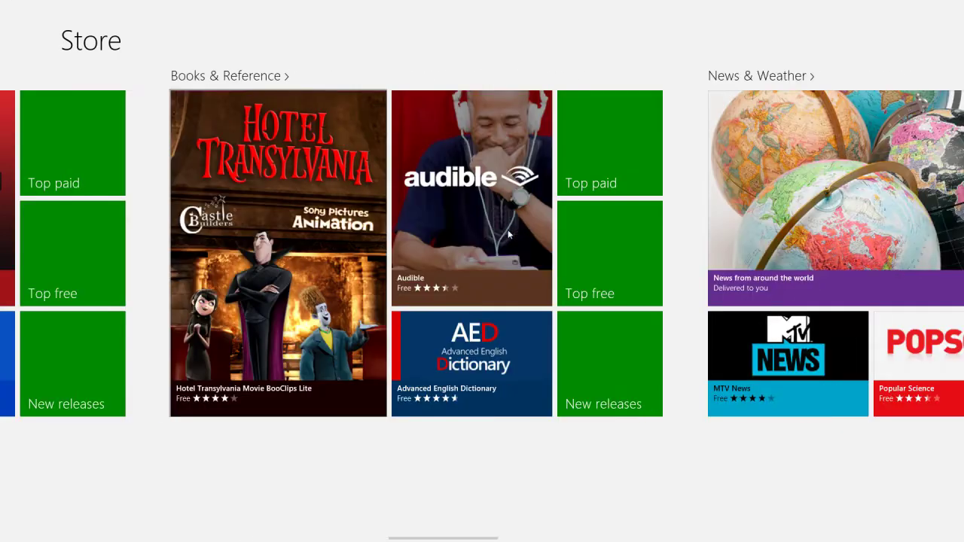
{"action": "scroll", "coordinate": [508, 234], "scroll_direction": "down", "scroll_amount": 5}
{"action": "scroll", "coordinate": [508, 235], "scroll_direction": "down", "scroll_amount": 7}
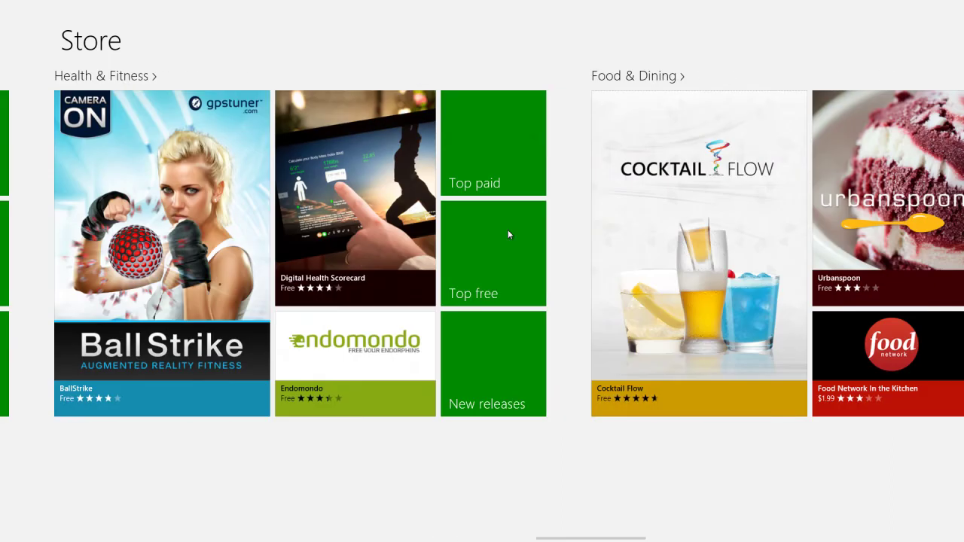
{"action": "scroll", "coordinate": [508, 235], "scroll_direction": "down", "scroll_amount": 10}
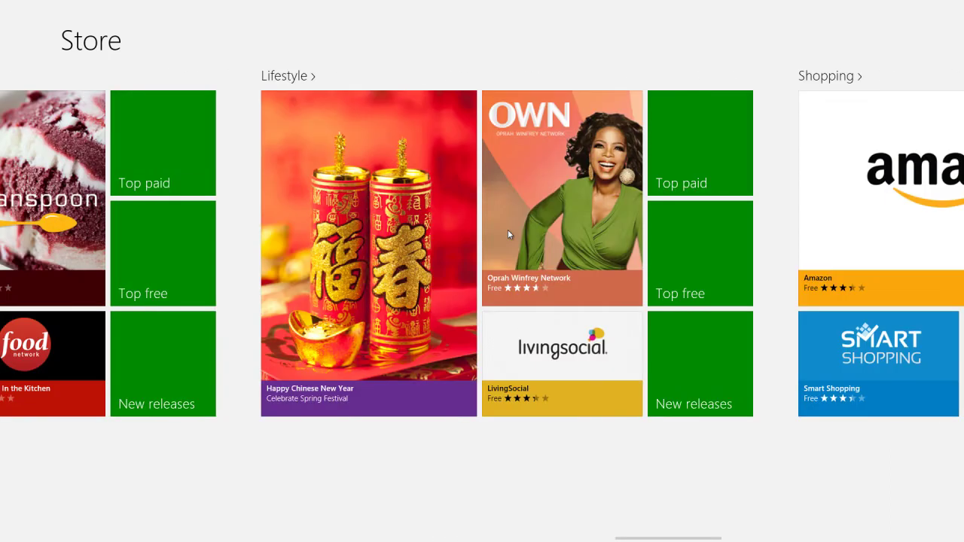
{"action": "scroll", "coordinate": [509, 234], "scroll_direction": "down", "scroll_amount": 8}
{"action": "scroll", "coordinate": [508, 234], "scroll_direction": "down", "scroll_amount": 3}
{"action": "left_click", "coordinate": [753, 294]}
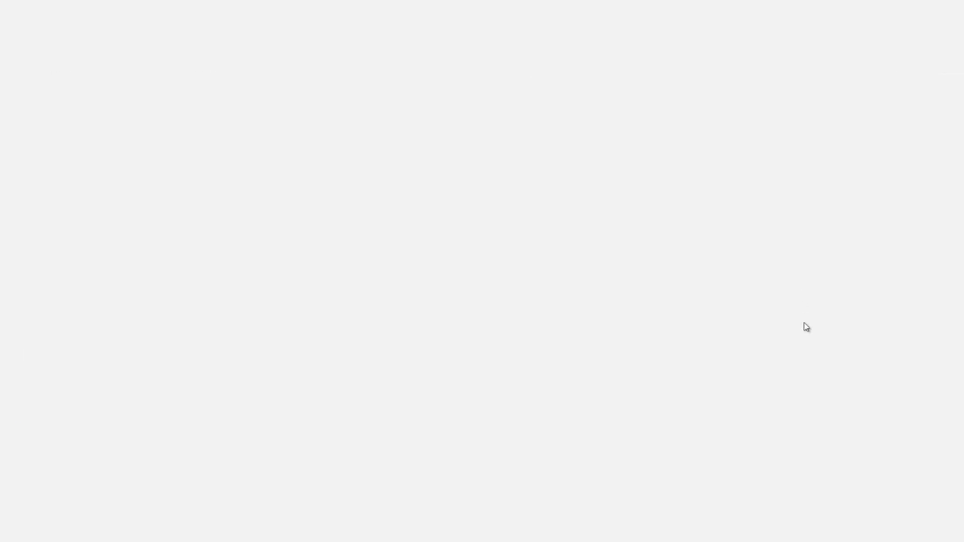
Look through the Top free in Productivity list as far as its end, examining the available apps and their ratings.
{"action": "scroll", "coordinate": [802, 335], "scroll_direction": "down", "scroll_amount": 3}
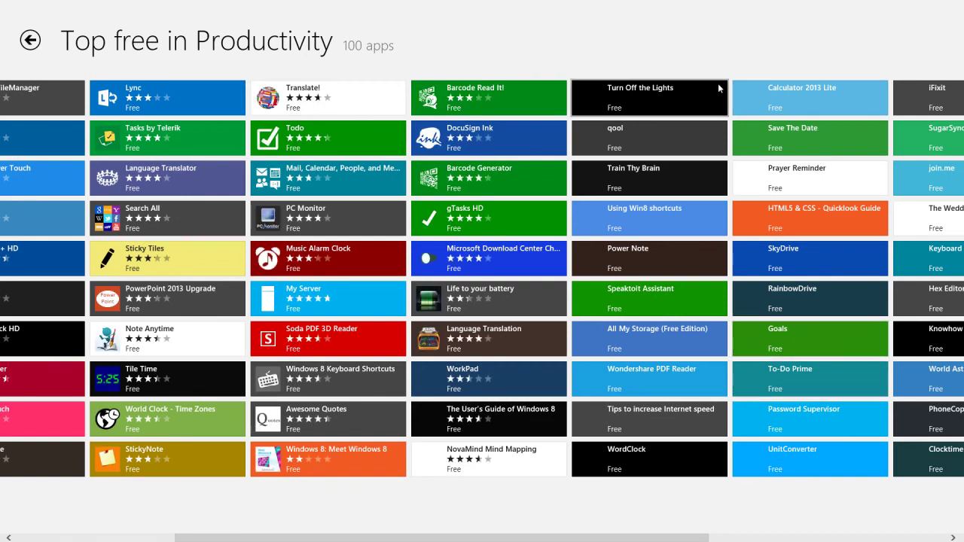
{"action": "right_click", "coordinate": [732, 34]}
{"action": "left_click", "coordinate": [673, 64]}
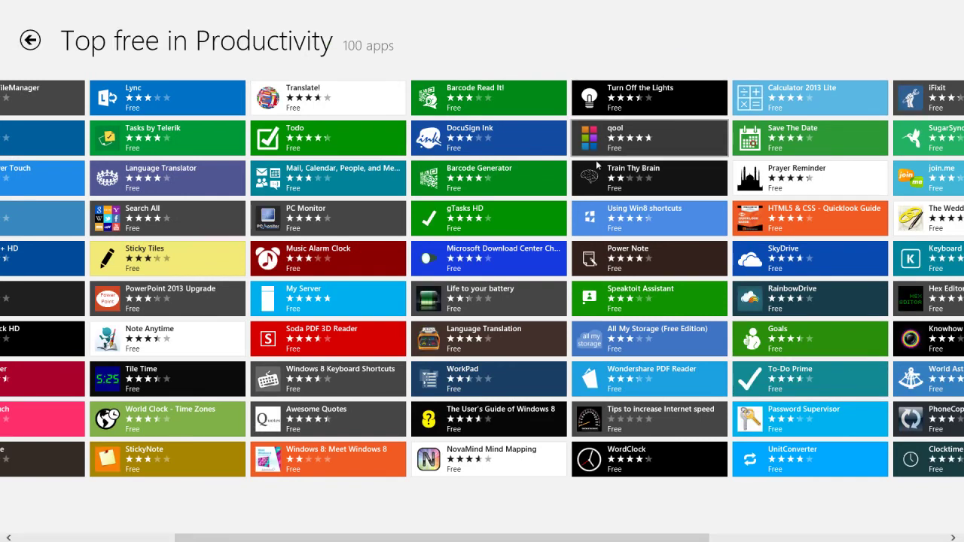
{"action": "scroll", "coordinate": [592, 347], "scroll_direction": "down", "scroll_amount": 3}
{"action": "scroll", "coordinate": [598, 361], "scroll_direction": "up", "scroll_amount": 2}
{"action": "scroll", "coordinate": [610, 384], "scroll_direction": "down", "scroll_amount": 2}
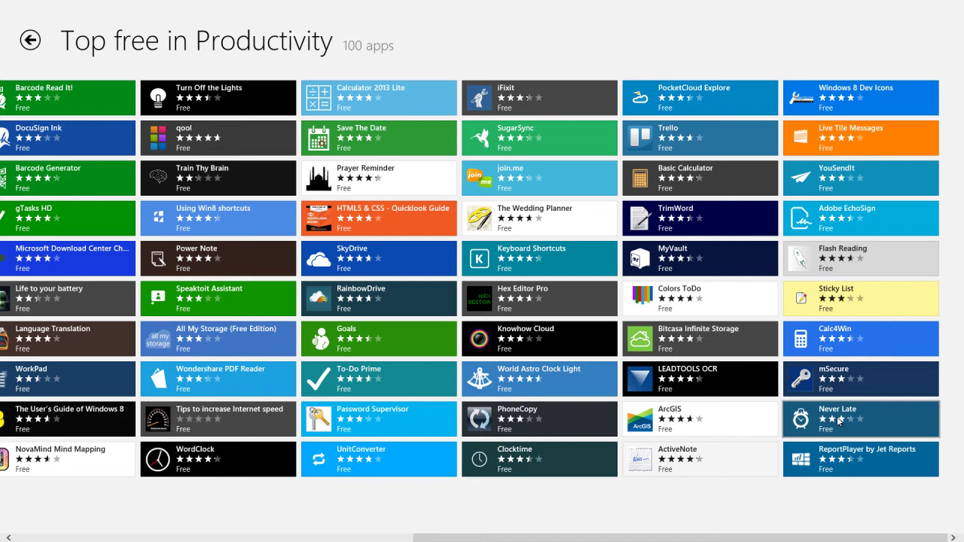
{"action": "scroll", "coordinate": [838, 420], "scroll_direction": "up", "scroll_amount": 5}
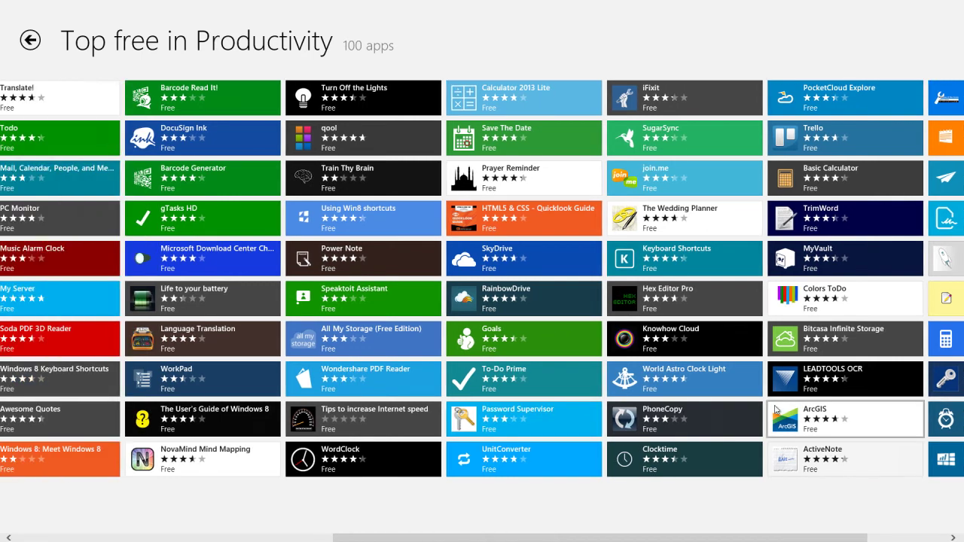
{"action": "scroll", "coordinate": [758, 407], "scroll_direction": "down", "scroll_amount": 5}
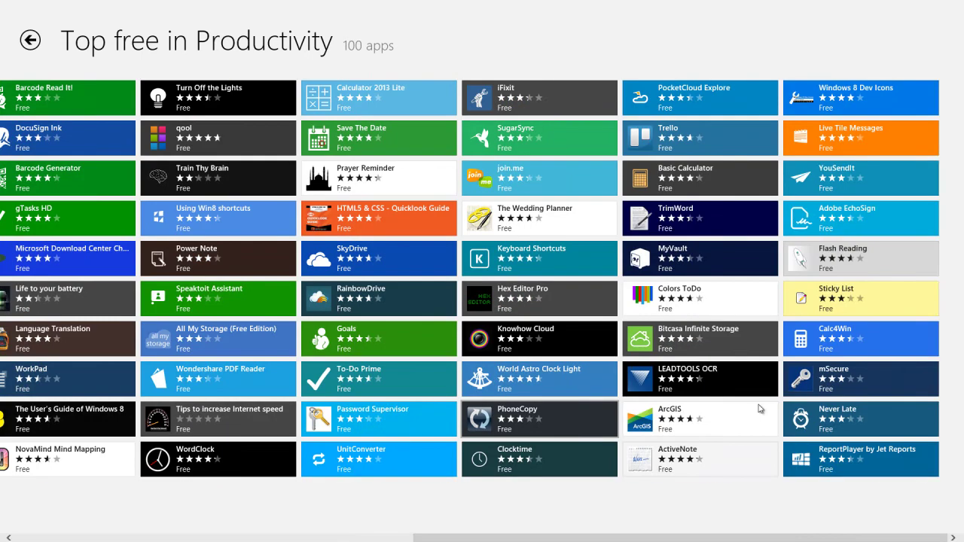
{"action": "scroll", "coordinate": [759, 409], "scroll_direction": "up", "scroll_amount": 3}
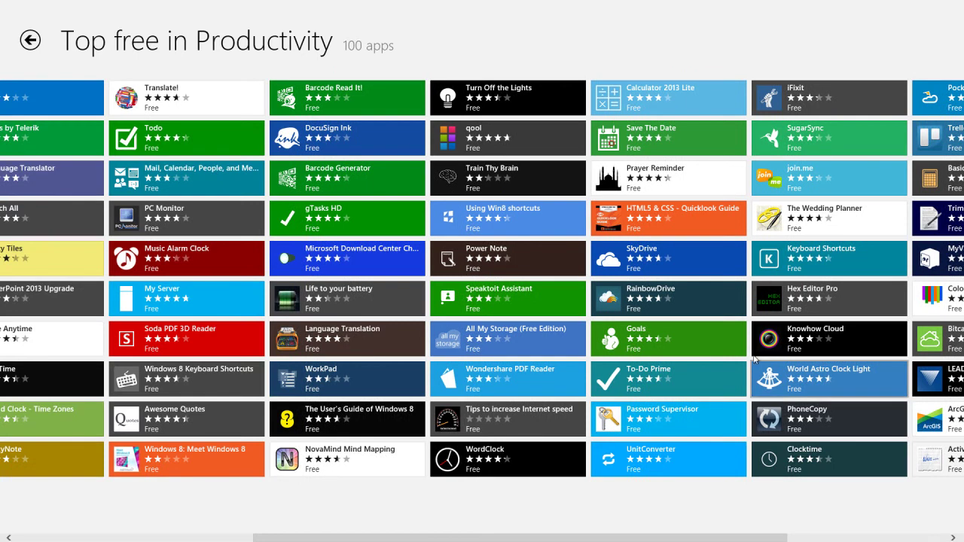
Open the SkyDrive app page from the Productivity list, and switch to the Start screen and back.
{"action": "left_click", "coordinate": [692, 266]}
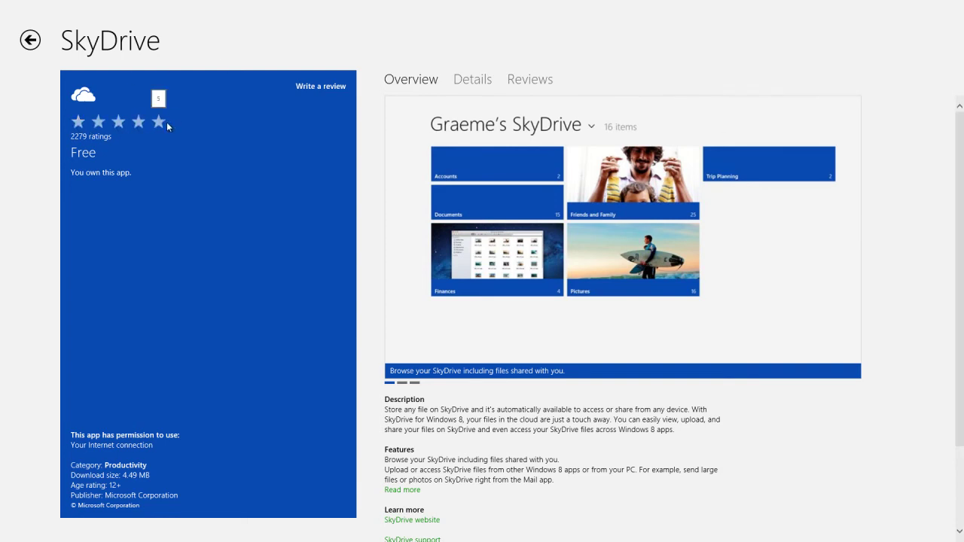
{"action": "key", "text": "super"}
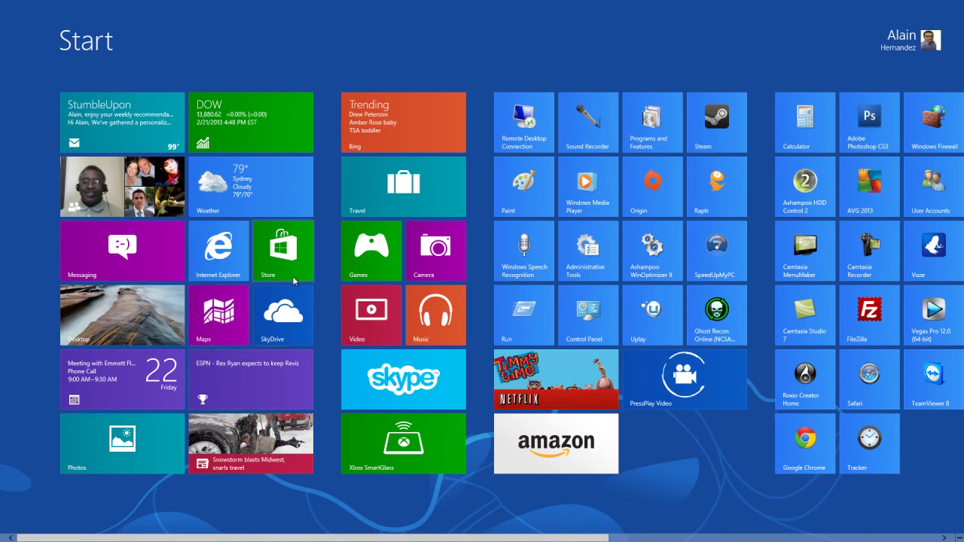
{"action": "key", "text": "super"}
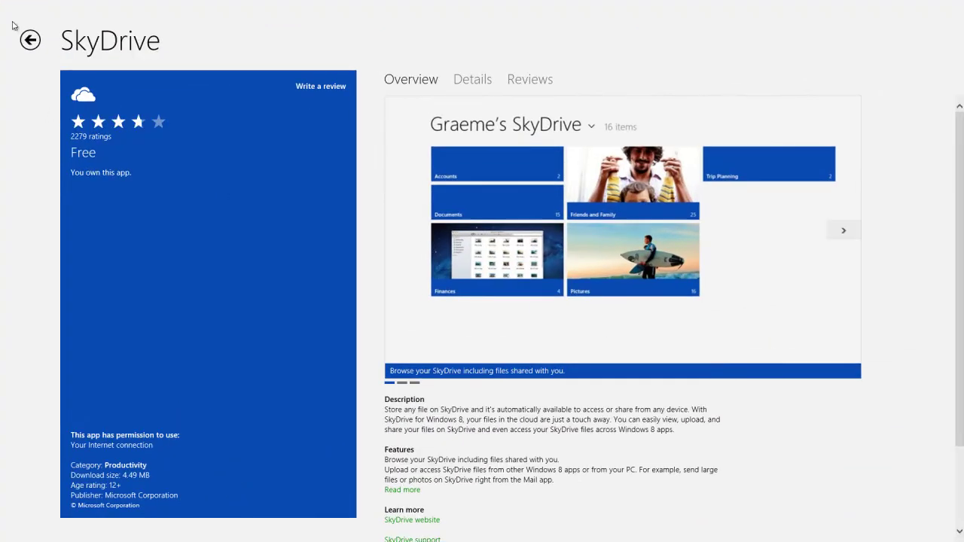
Return from the SkyDrive page to the Productivity list, open the Evernote app page and look through its overview.
{"action": "left_click", "coordinate": [30, 40]}
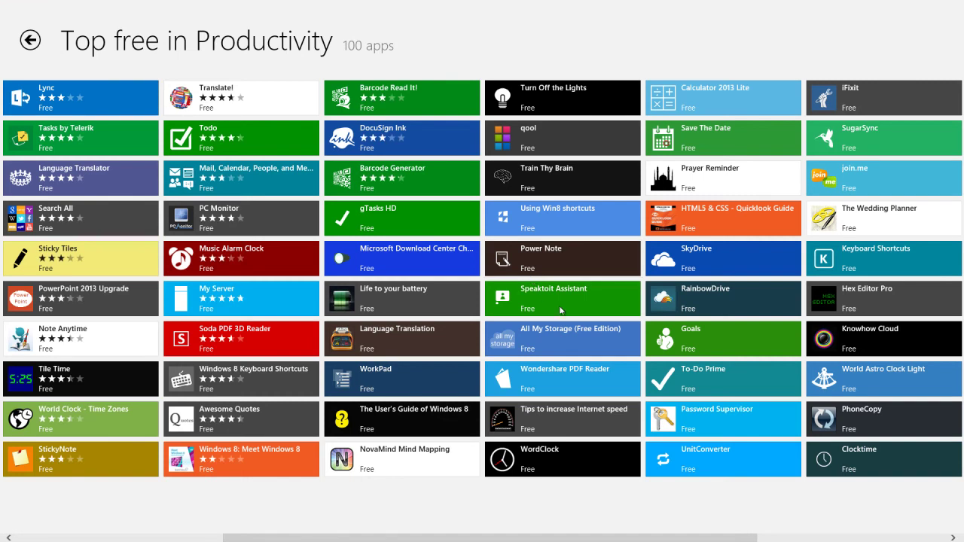
{"action": "scroll", "coordinate": [542, 295], "scroll_direction": "up", "scroll_amount": 2}
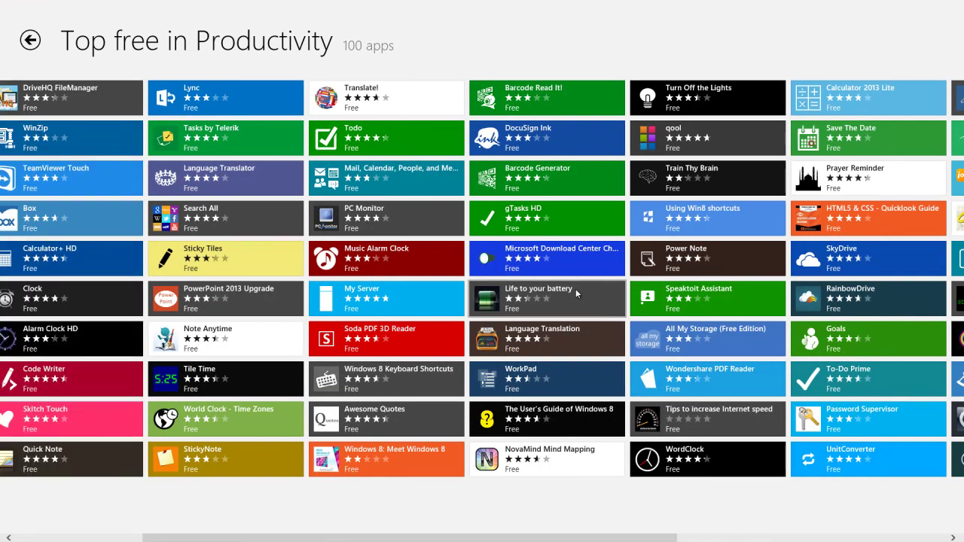
{"action": "scroll", "coordinate": [573, 296], "scroll_direction": "up", "scroll_amount": 2}
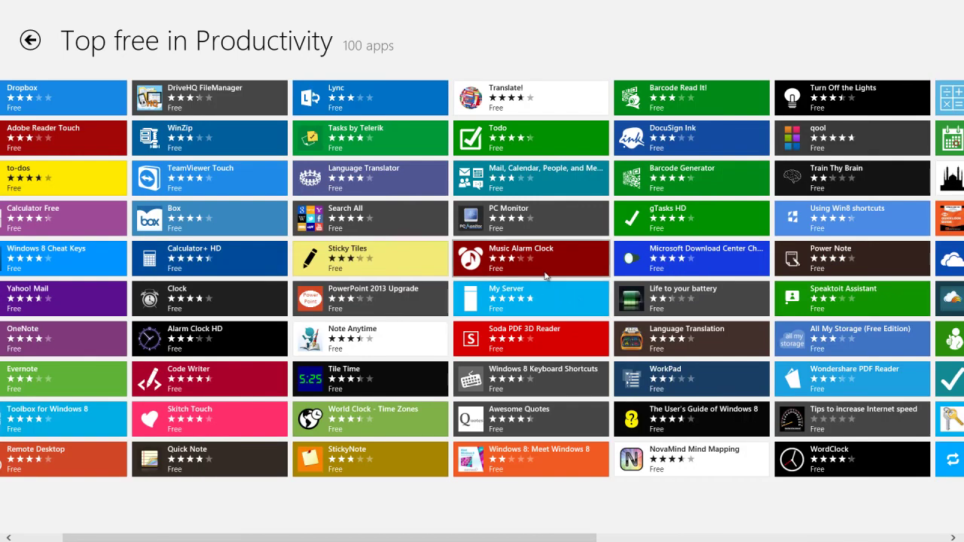
{"action": "scroll", "coordinate": [542, 276], "scroll_direction": "up", "scroll_amount": 1}
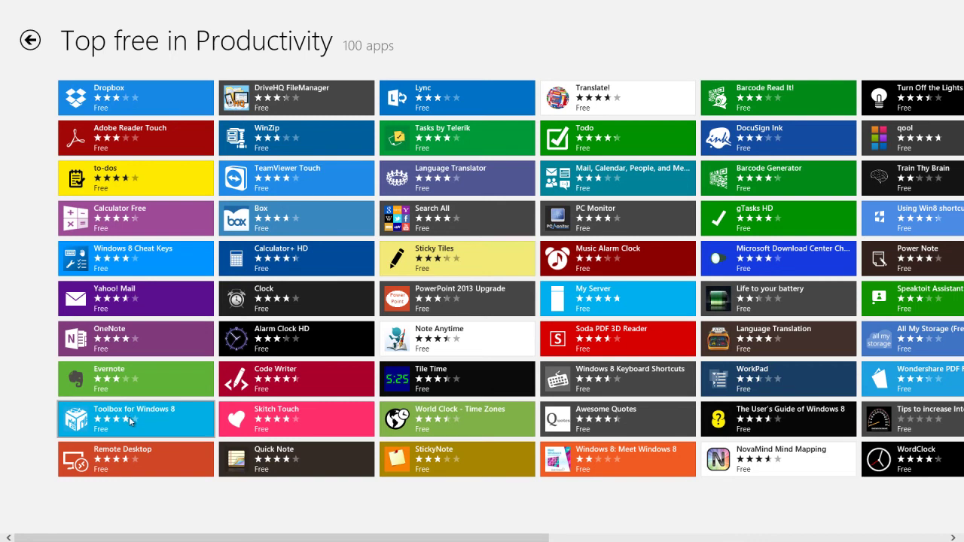
{"action": "left_click", "coordinate": [95, 381]}
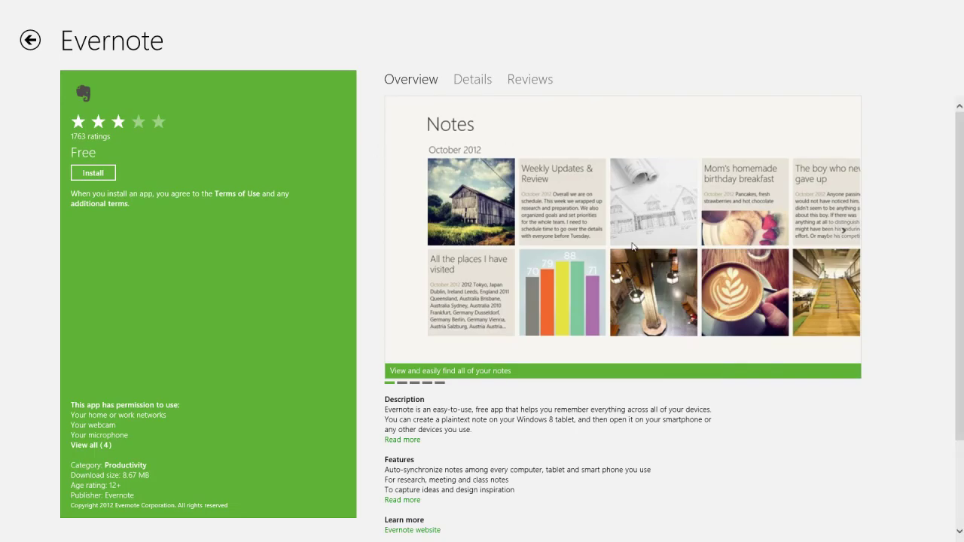
{"action": "scroll", "coordinate": [956, 188], "scroll_direction": "down", "scroll_amount": 3}
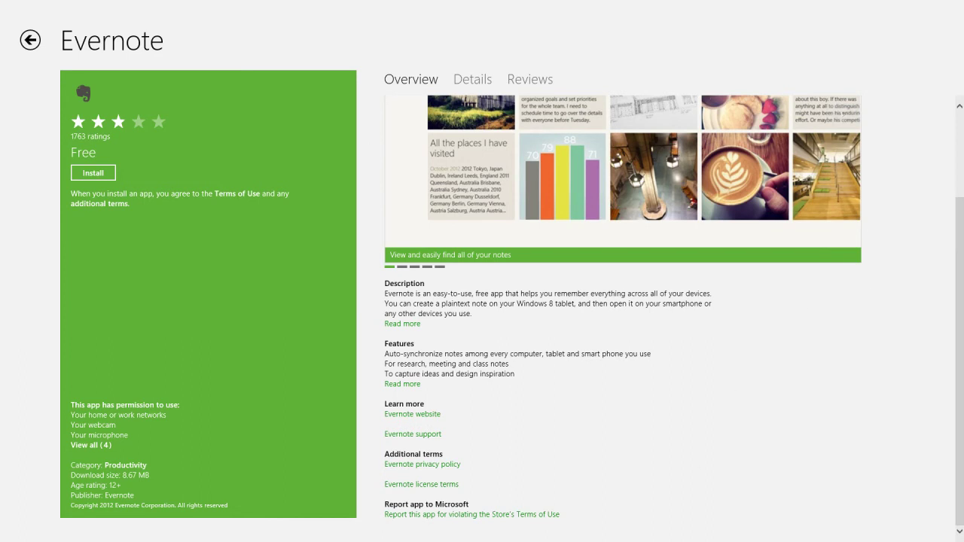
Switch to the desktop, view the Evernote desktop program's notes, put it away and return to the Evernote page in the Store.
{"action": "key", "text": "super"}
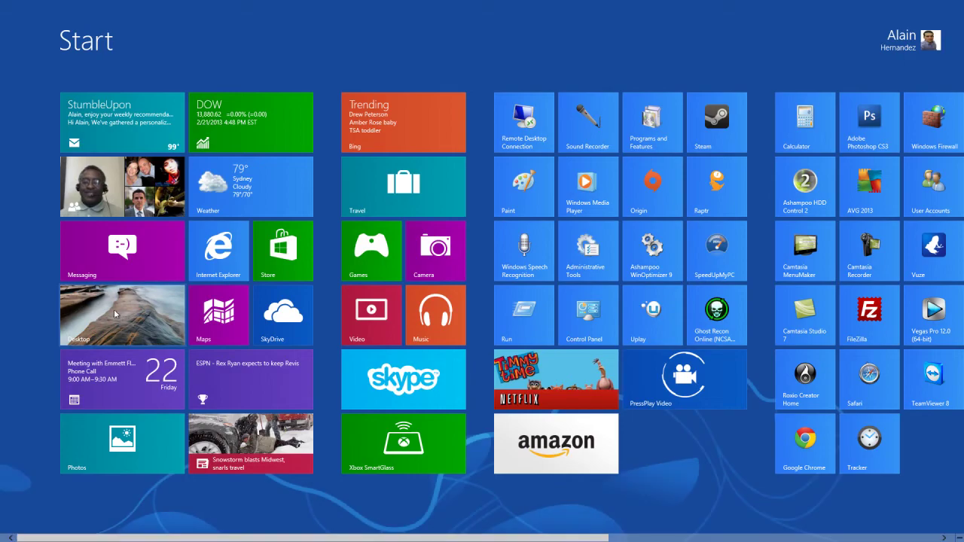
{"action": "left_click", "coordinate": [577, 426]}
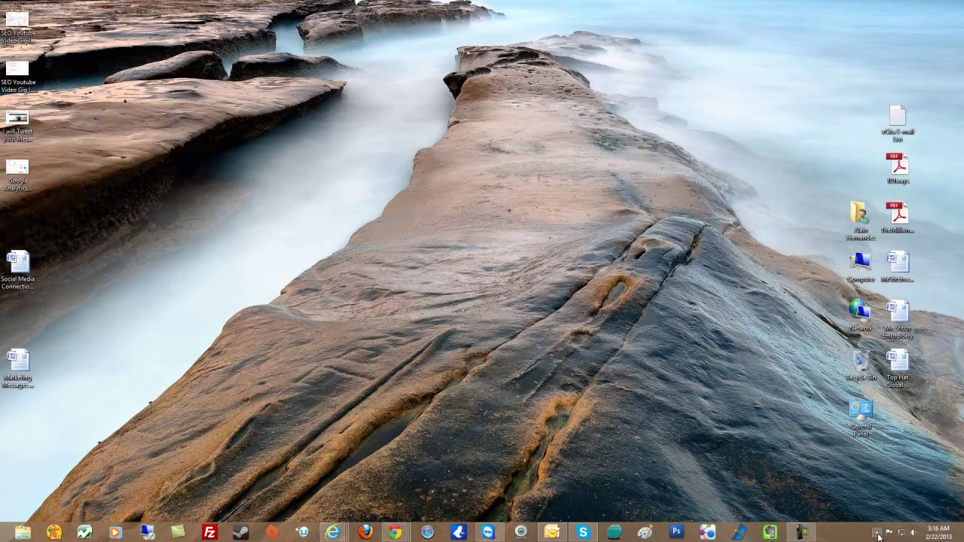
{"action": "left_click", "coordinate": [876, 533]}
{"action": "left_click", "coordinate": [867, 465]}
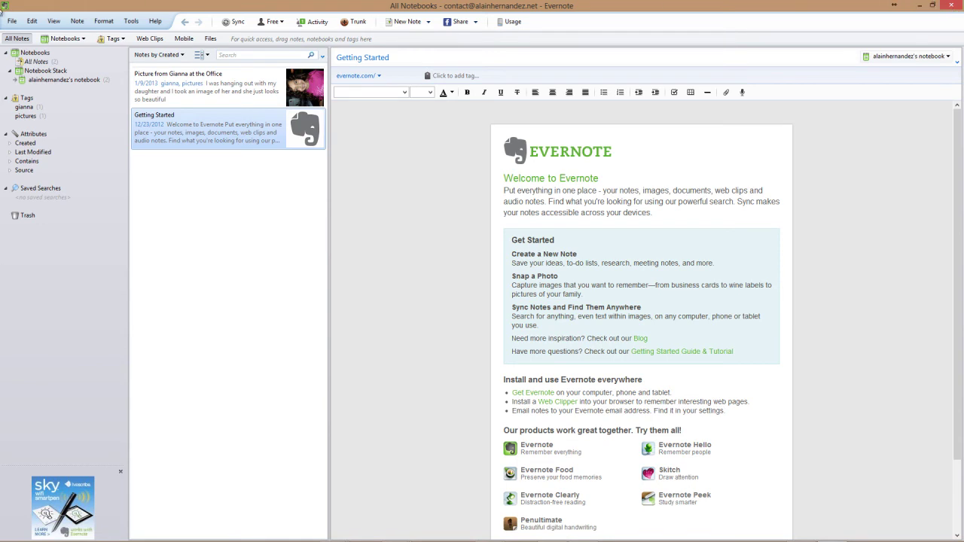
{"action": "left_click", "coordinate": [928, 5]}
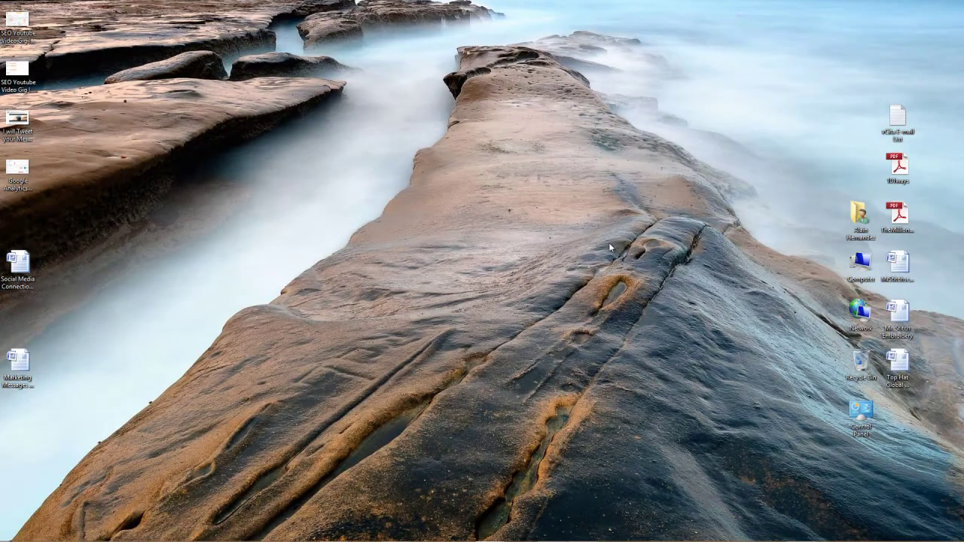
{"action": "key", "text": "super"}
{"action": "left_click", "coordinate": [275, 262]}
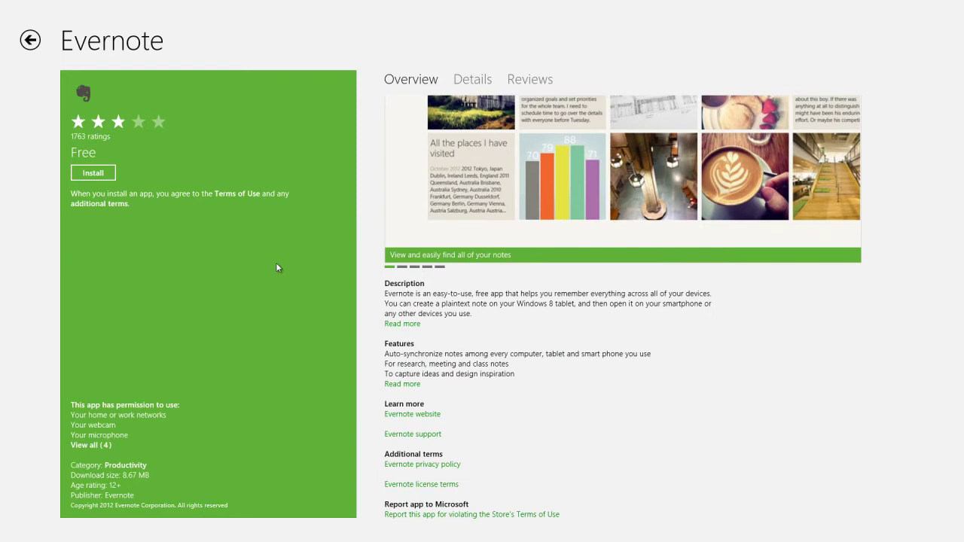
Install the Evernote app from the Store, reopen its app page and switch to the Start screen.
{"action": "left_click", "coordinate": [110, 175]}
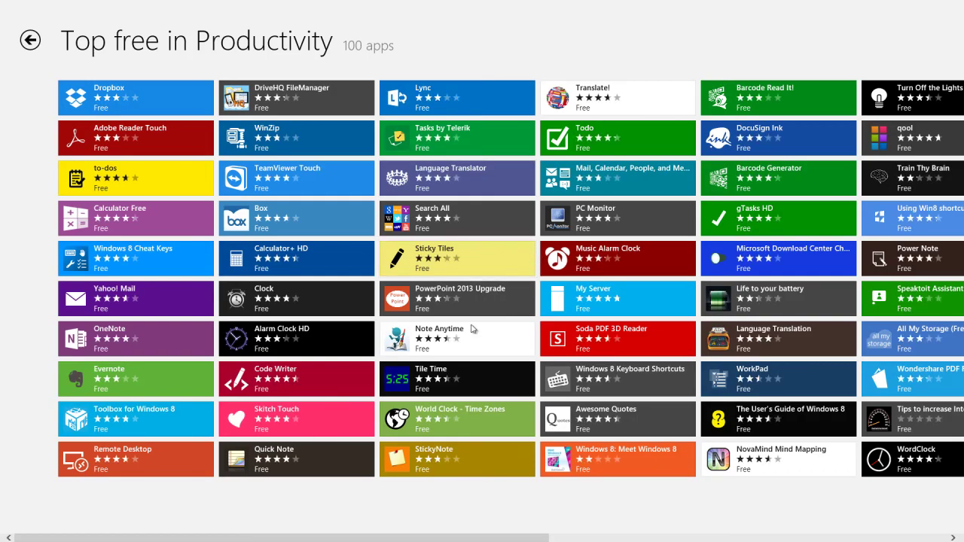
{"action": "left_click", "coordinate": [143, 386]}
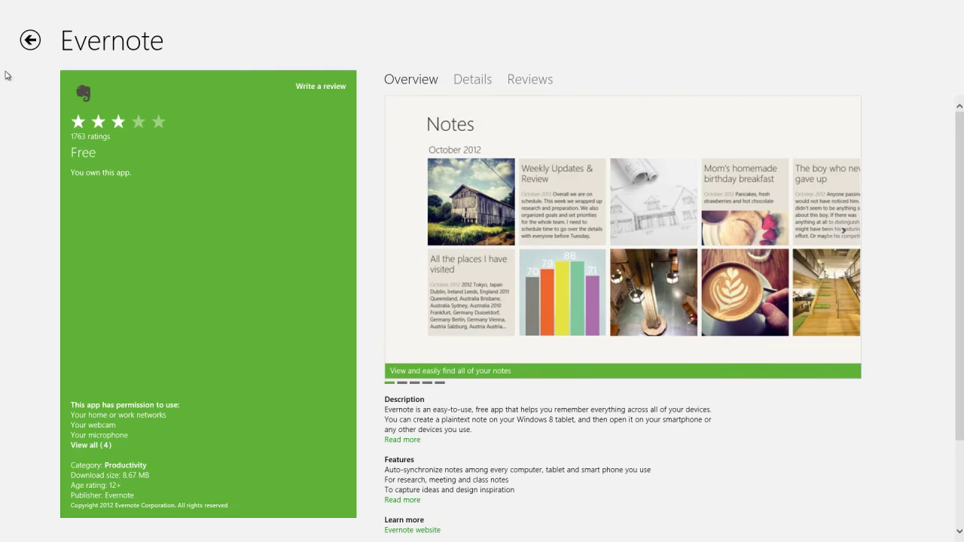
{"action": "key", "text": "super"}
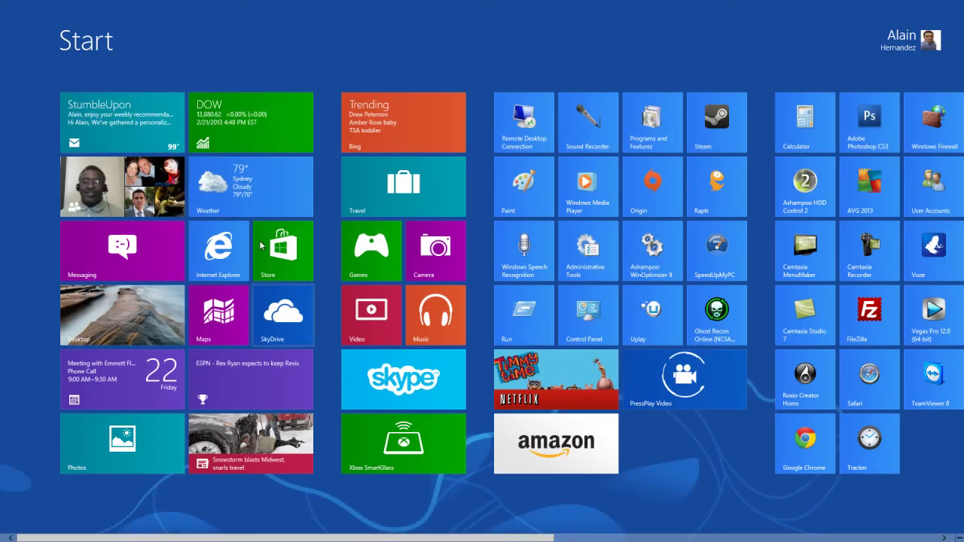
Move the new Evernote tile from the end of the Start screen into the first group, beside the stocks tile.
{"action": "scroll", "coordinate": [335, 303], "scroll_direction": "down", "scroll_amount": 5}
{"action": "scroll", "coordinate": [335, 303], "scroll_direction": "up", "scroll_amount": 3}
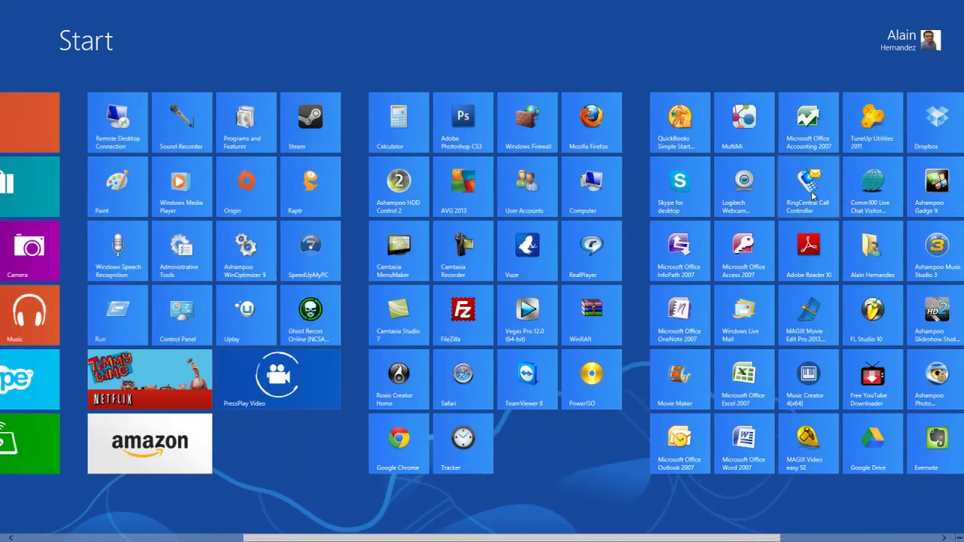
{"action": "left_click_drag", "start_coordinate": [812, 195], "coordinate": [376, 133]}
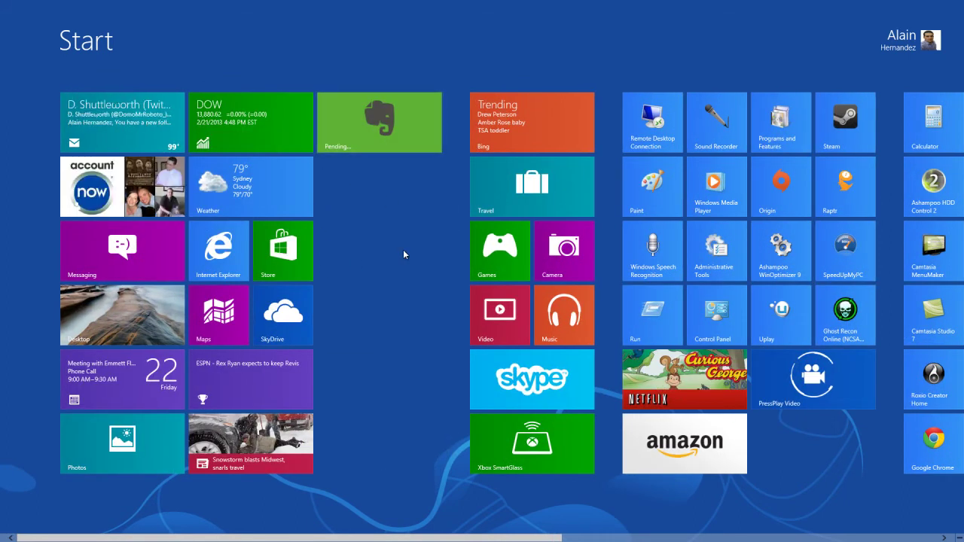
Look through all tile groups on the Start screen while the Evernote app installs.
{"action": "scroll", "coordinate": [403, 252], "scroll_direction": "down", "scroll_amount": 5}
{"action": "scroll", "coordinate": [652, 262], "scroll_direction": "up", "scroll_amount": 5}
{"action": "scroll", "coordinate": [403, 132], "scroll_direction": "down", "scroll_amount": 4}
{"action": "scroll", "coordinate": [402, 133], "scroll_direction": "up", "scroll_amount": 4}
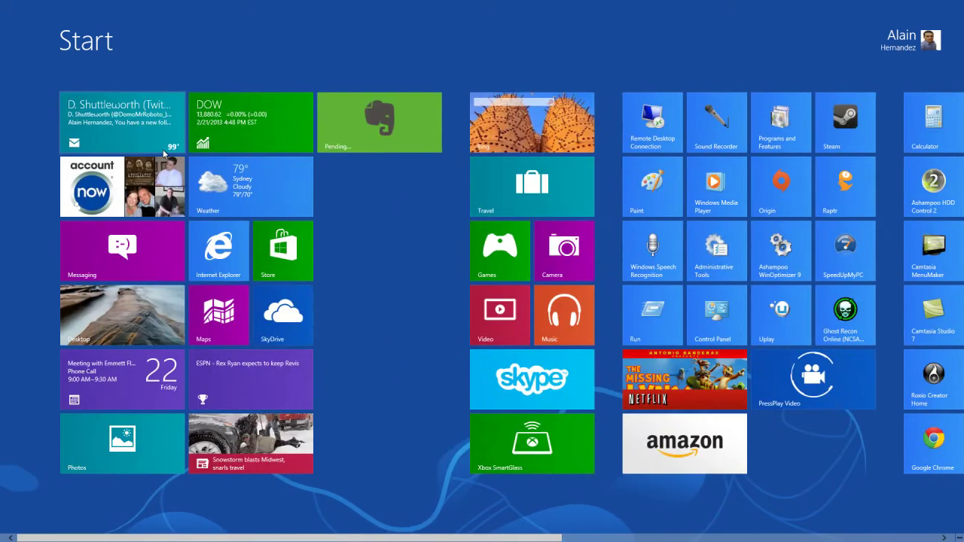
{"action": "scroll", "coordinate": [693, 218], "scroll_direction": "down", "scroll_amount": 5}
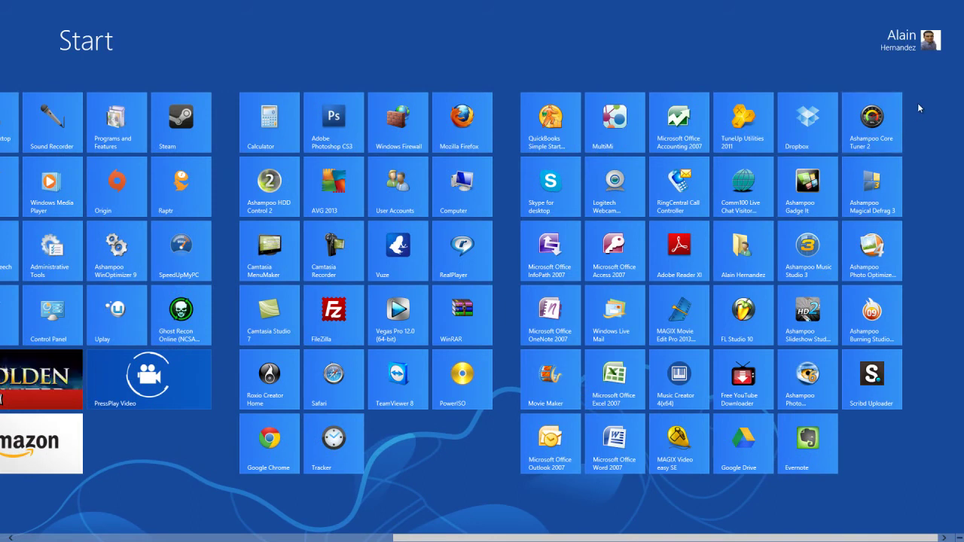
{"action": "scroll", "coordinate": [917, 107], "scroll_direction": "up", "scroll_amount": 3}
{"action": "scroll", "coordinate": [918, 108], "scroll_direction": "down", "scroll_amount": 3}
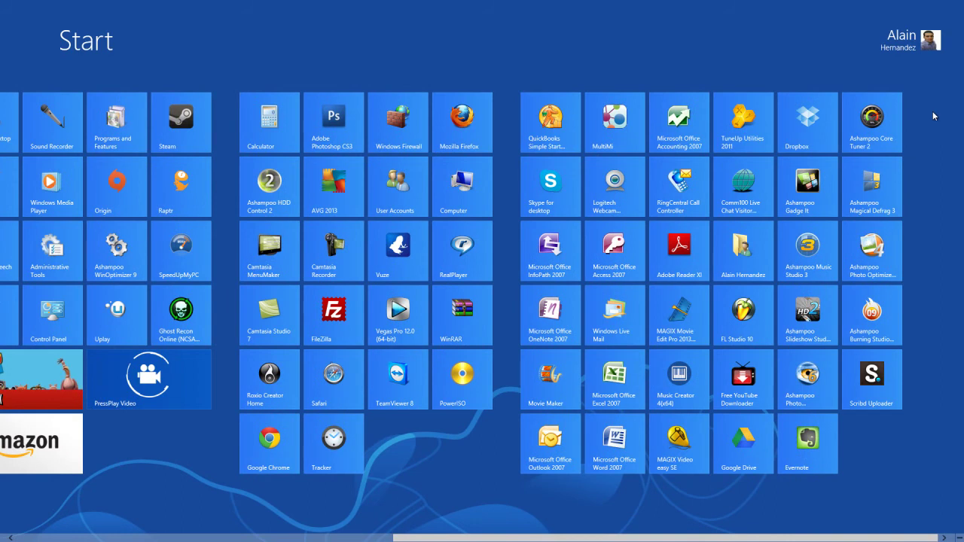
{"action": "scroll", "coordinate": [906, 286], "scroll_direction": "up", "scroll_amount": 5}
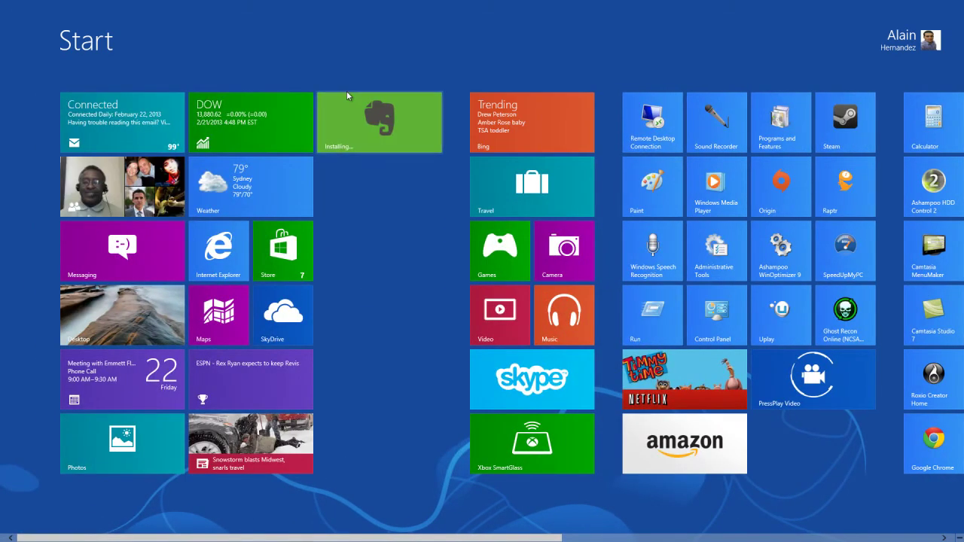
{"action": "scroll", "coordinate": [824, 379], "scroll_direction": "down", "scroll_amount": 1}
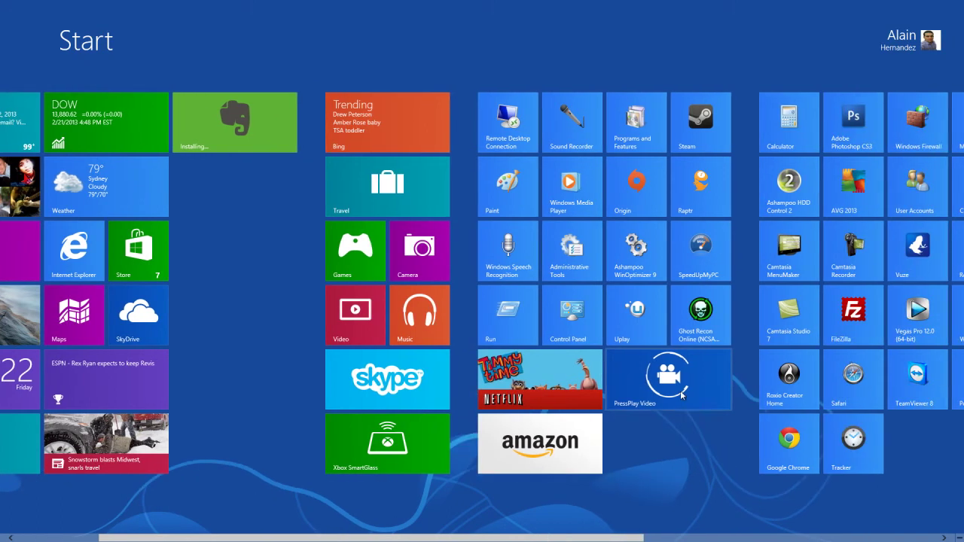
Launch the PressPlay Video app and return to the Start screen.
{"action": "left_click", "coordinate": [678, 380]}
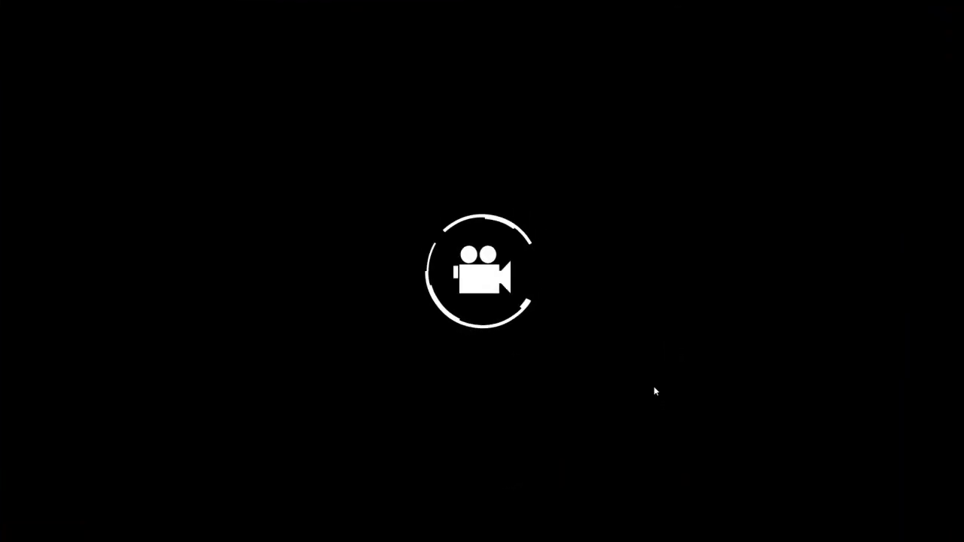
{"action": "mouse_move", "coordinate": [1, 2]}
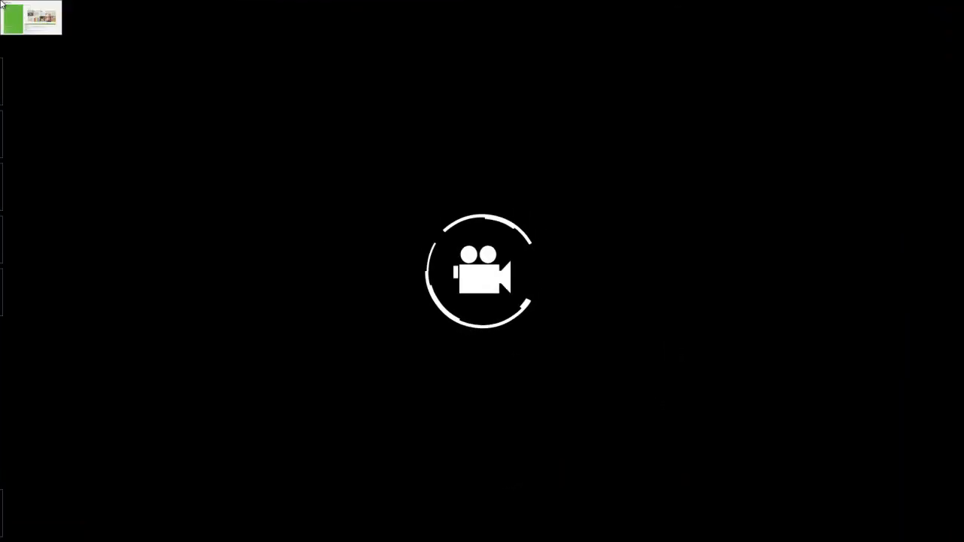
{"action": "key", "text": "super"}
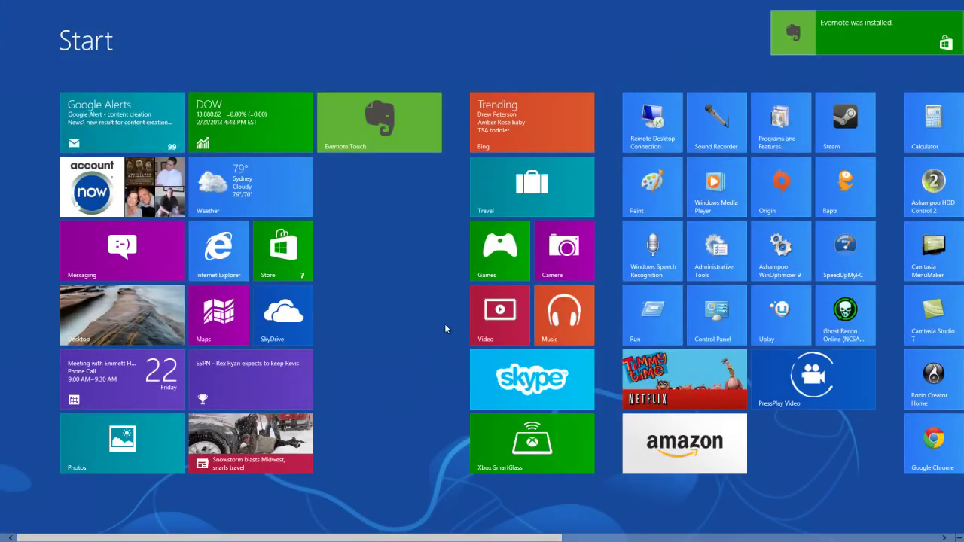
Examine the desktop program tiles at the far end of the Start screen and return to the first group.
{"action": "scroll", "coordinate": [421, 309], "scroll_direction": "down", "scroll_amount": 5}
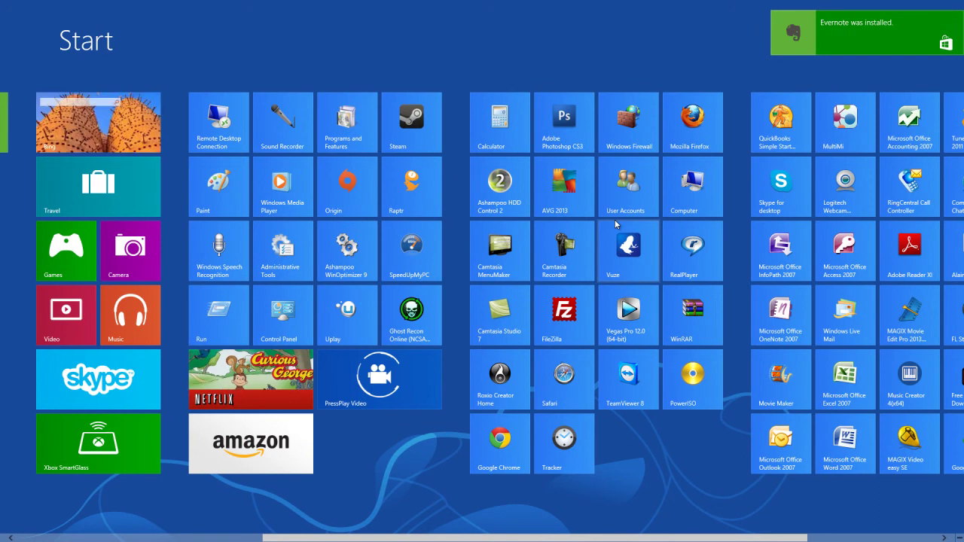
{"action": "scroll", "coordinate": [615, 223], "scroll_direction": "down", "scroll_amount": 3}
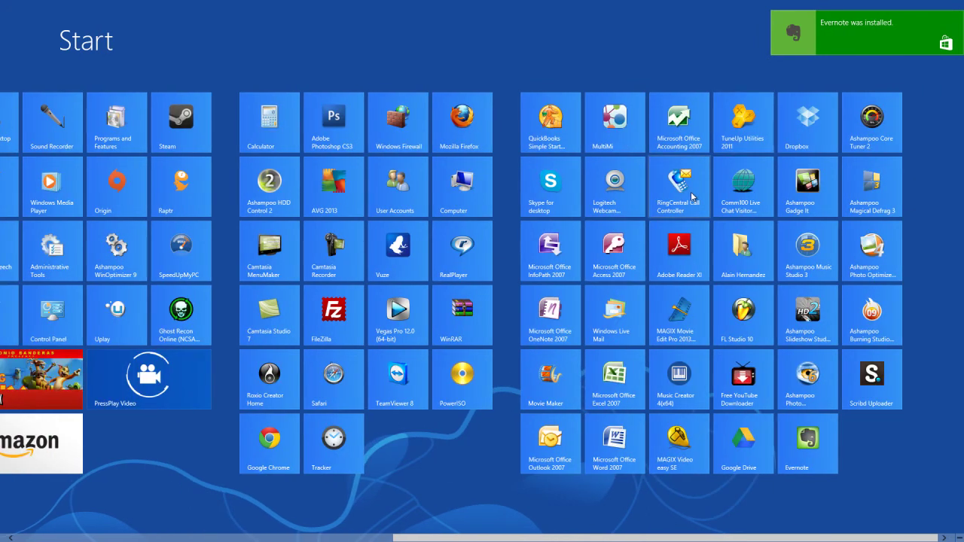
{"action": "scroll", "coordinate": [720, 385], "scroll_direction": "up", "scroll_amount": 9}
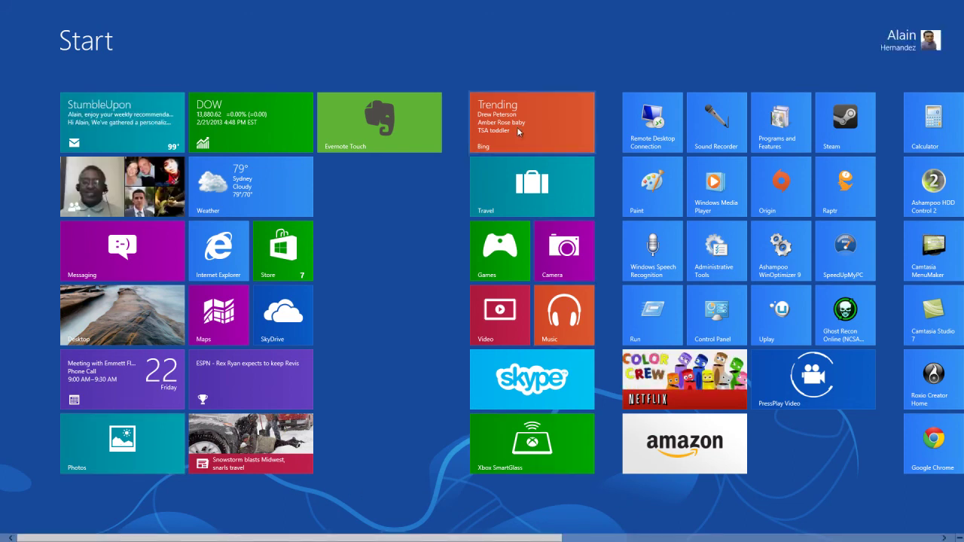
{"action": "scroll", "coordinate": [211, 200], "scroll_direction": "down", "scroll_amount": 5}
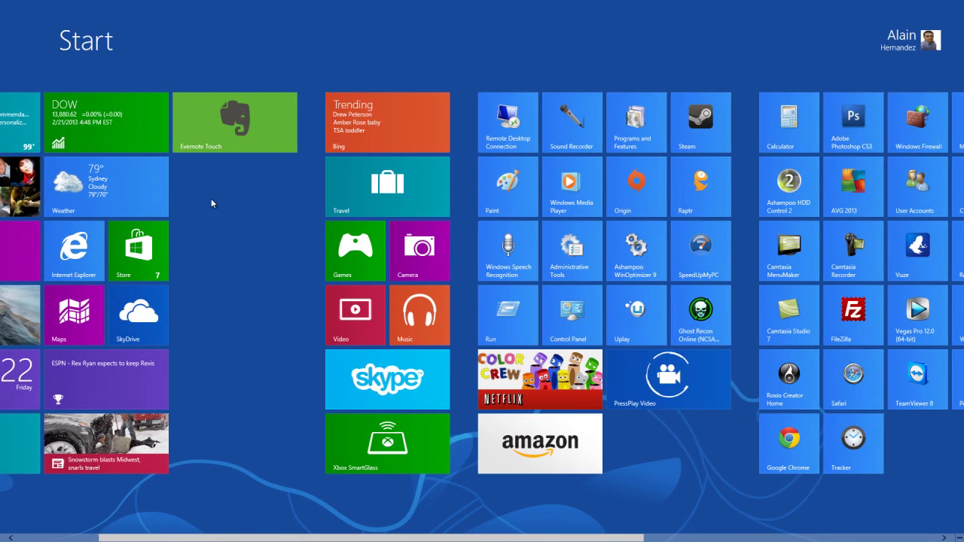
{"action": "scroll", "coordinate": [211, 198], "scroll_direction": "down", "scroll_amount": 1}
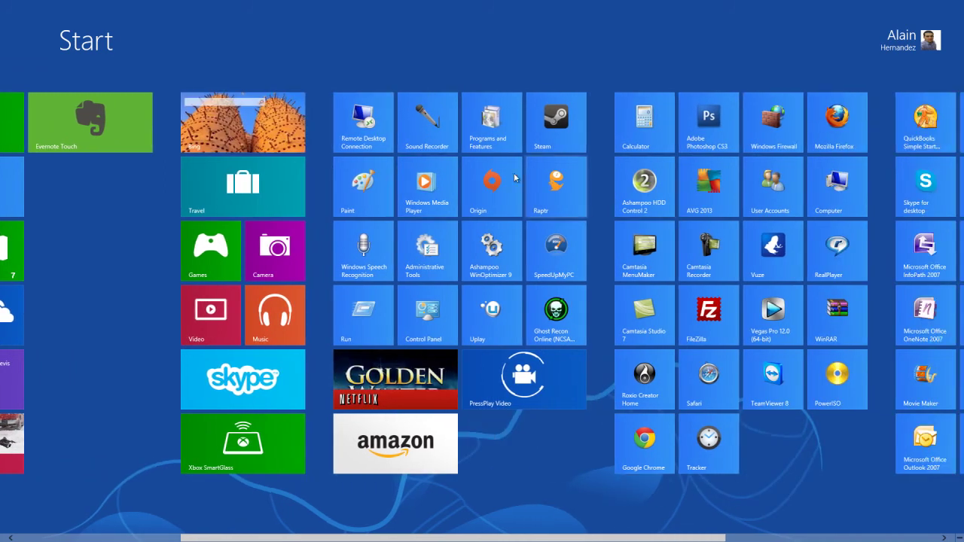
{"action": "scroll", "coordinate": [813, 324], "scroll_direction": "down", "scroll_amount": 5}
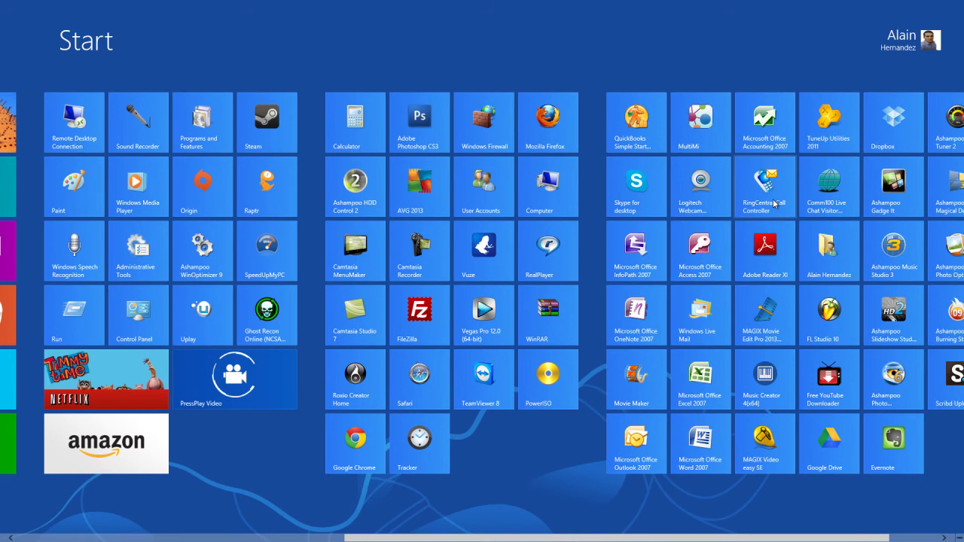
{"action": "scroll", "coordinate": [775, 203], "scroll_direction": "up", "scroll_amount": 10}
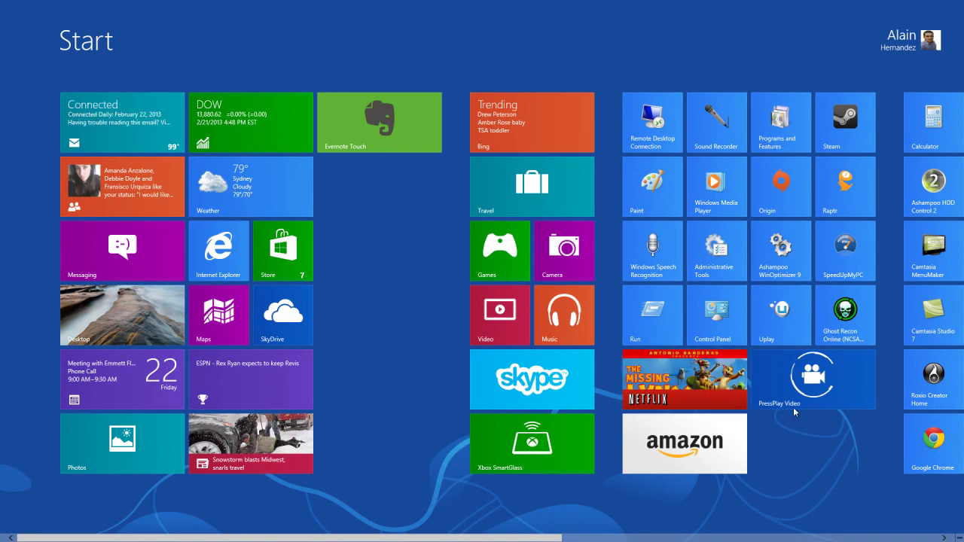
Move the PressPlay Video, Amazon, Xbox SmartGlass, Skype and Travel tiles into the first group's third column.
{"action": "left_click_drag", "start_coordinate": [813, 381], "coordinate": [399, 201]}
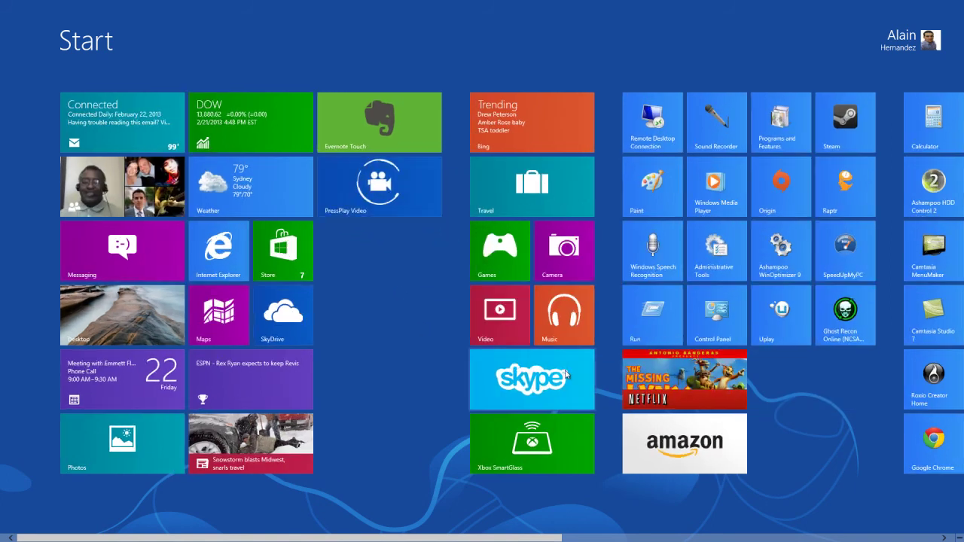
{"action": "left_click_drag", "start_coordinate": [686, 448], "coordinate": [384, 256]}
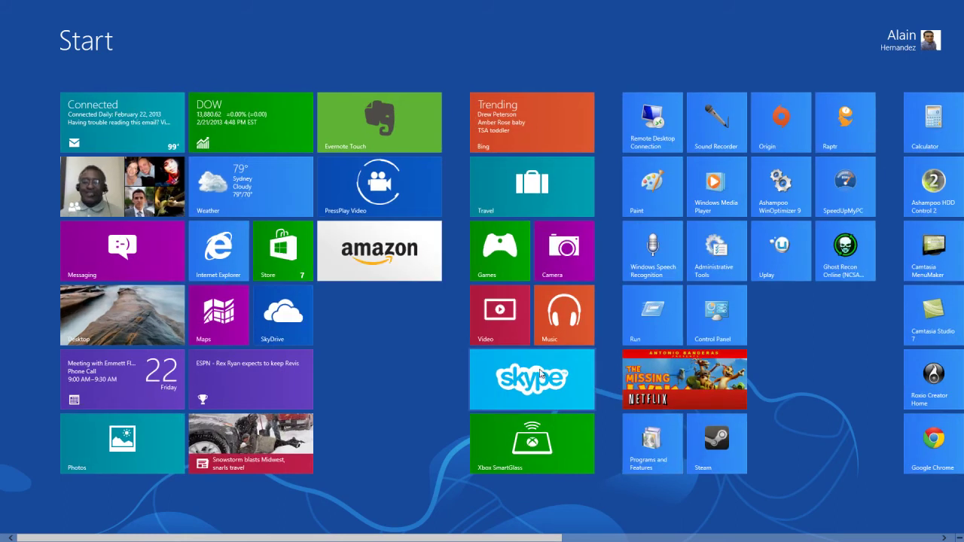
{"action": "left_click_drag", "start_coordinate": [570, 446], "coordinate": [442, 341]}
{"action": "left_click_drag", "start_coordinate": [568, 384], "coordinate": [414, 377]}
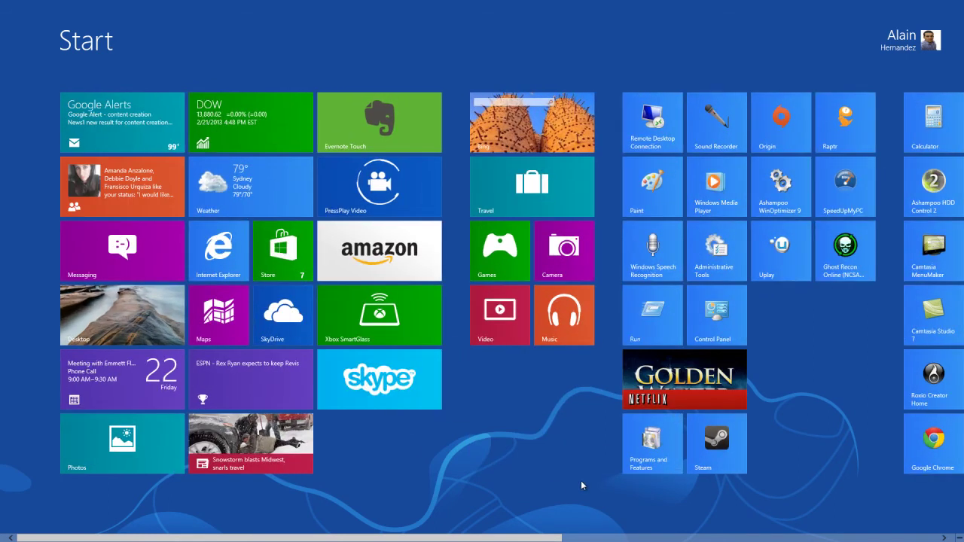
{"action": "left_click_drag", "start_coordinate": [534, 188], "coordinate": [386, 399]}
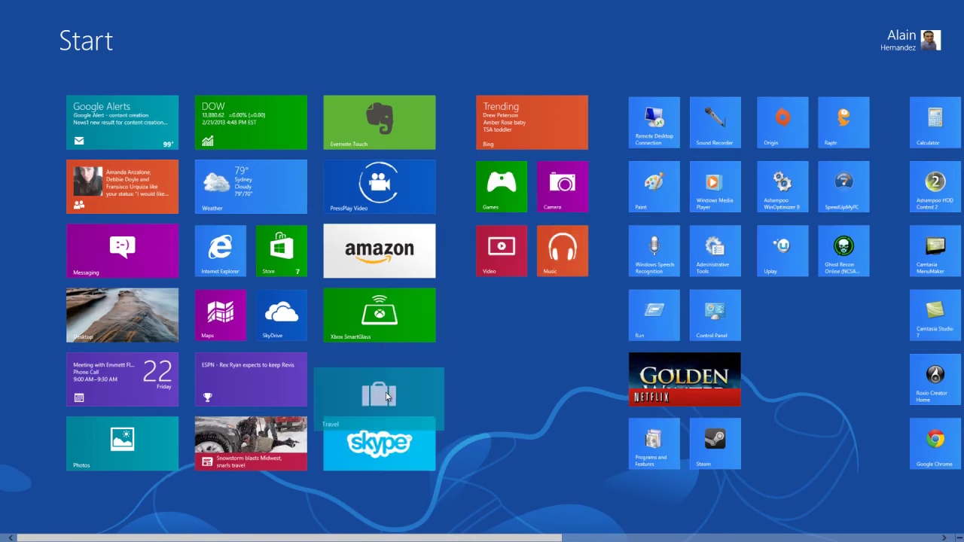
Move the Maps, SkyDrive, Internet Explorer and Store tiles into the second group, below the Video and Music tiles.
{"action": "left_click_drag", "start_coordinate": [226, 316], "coordinate": [498, 318]}
{"action": "left_click_drag", "start_coordinate": [219, 316], "coordinate": [563, 316]}
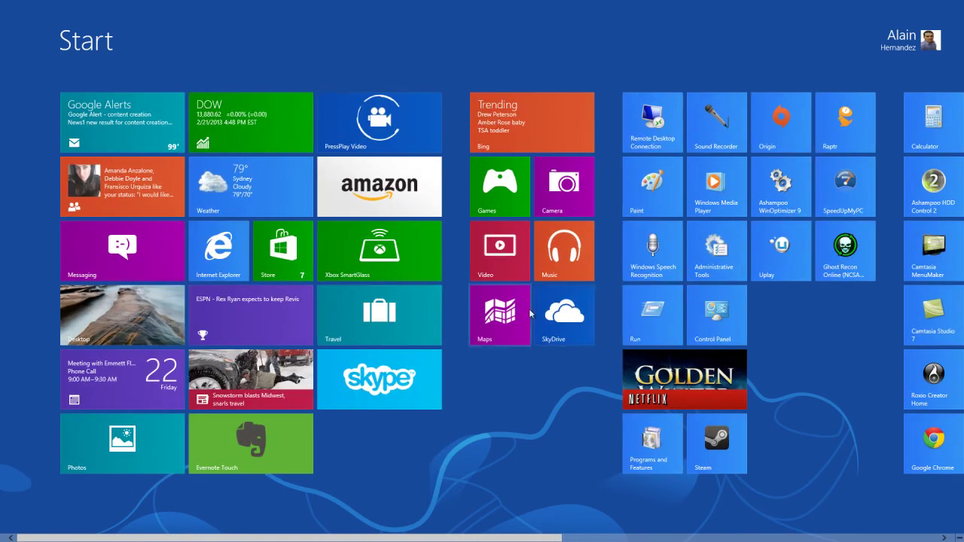
{"action": "left_click_drag", "start_coordinate": [220, 256], "coordinate": [563, 390]}
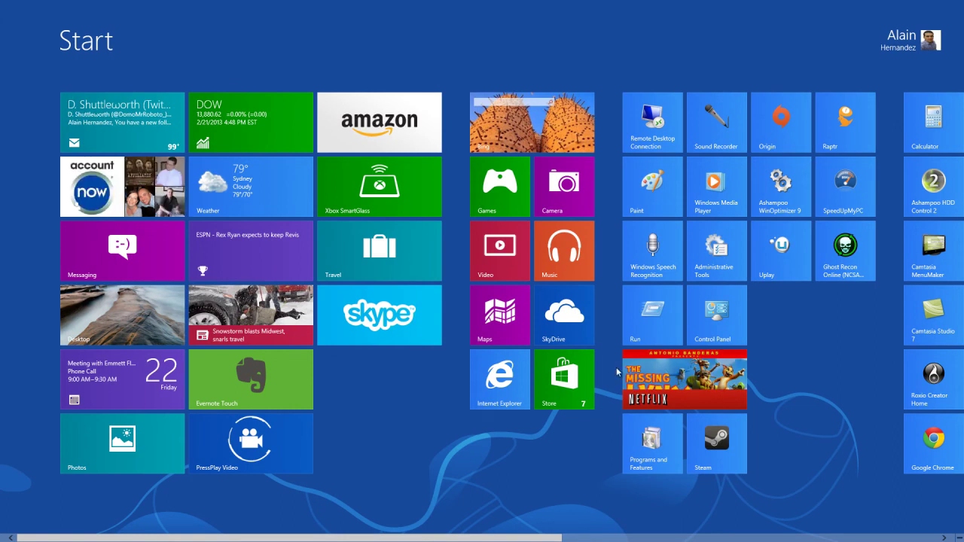
Look over the remaining tile groups, return to the first group and launch the Evernote Touch app.
{"action": "scroll", "coordinate": [675, 262], "scroll_direction": "down", "scroll_amount": 5}
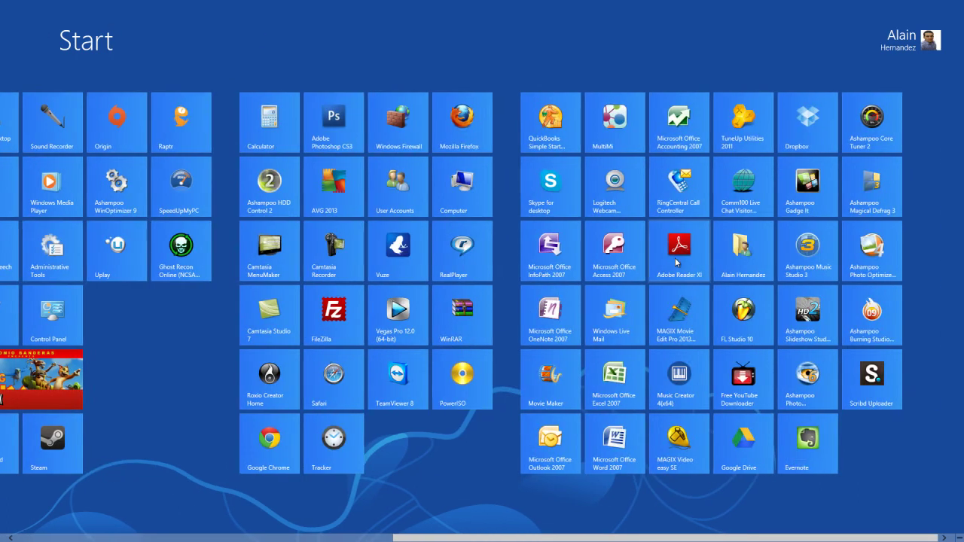
{"action": "scroll", "coordinate": [806, 307], "scroll_direction": "up", "scroll_amount": 5}
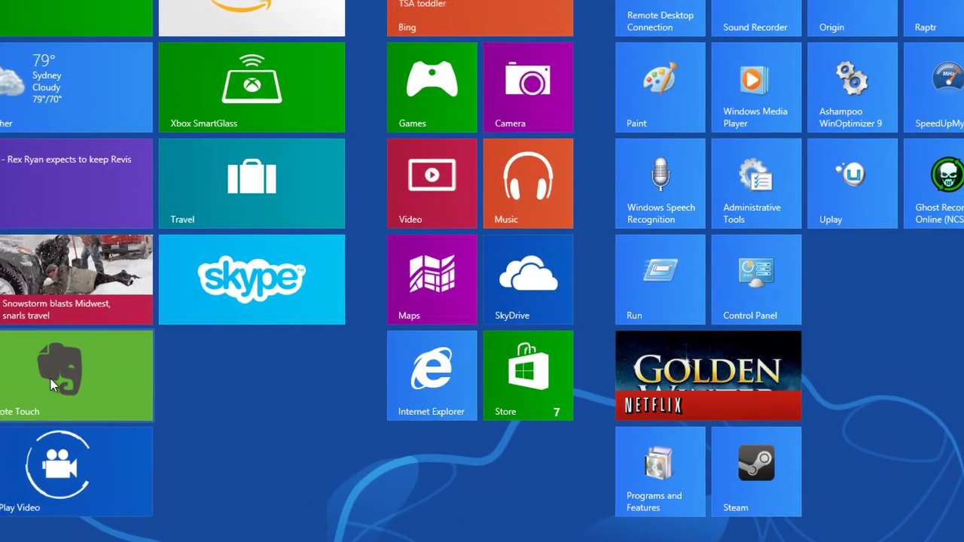
{"action": "left_click", "coordinate": [251, 409]}
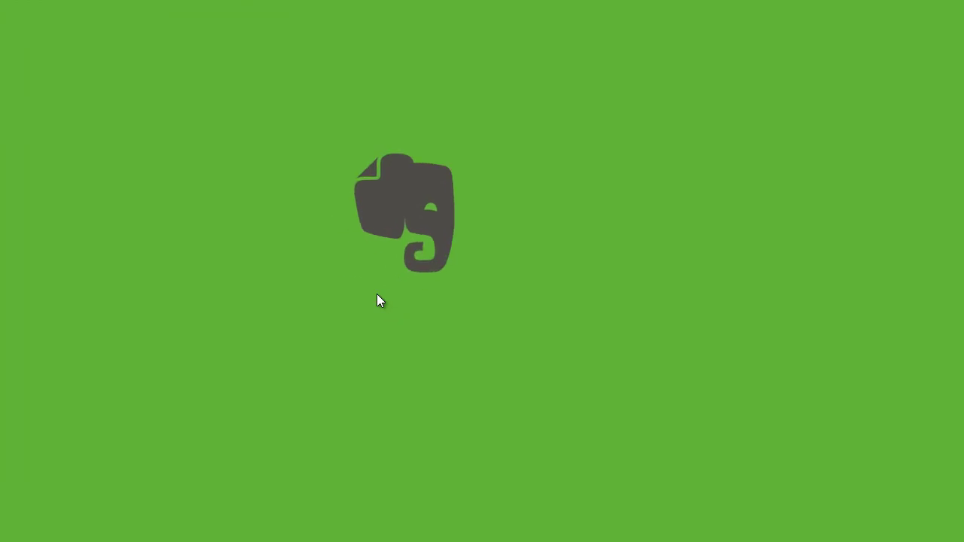